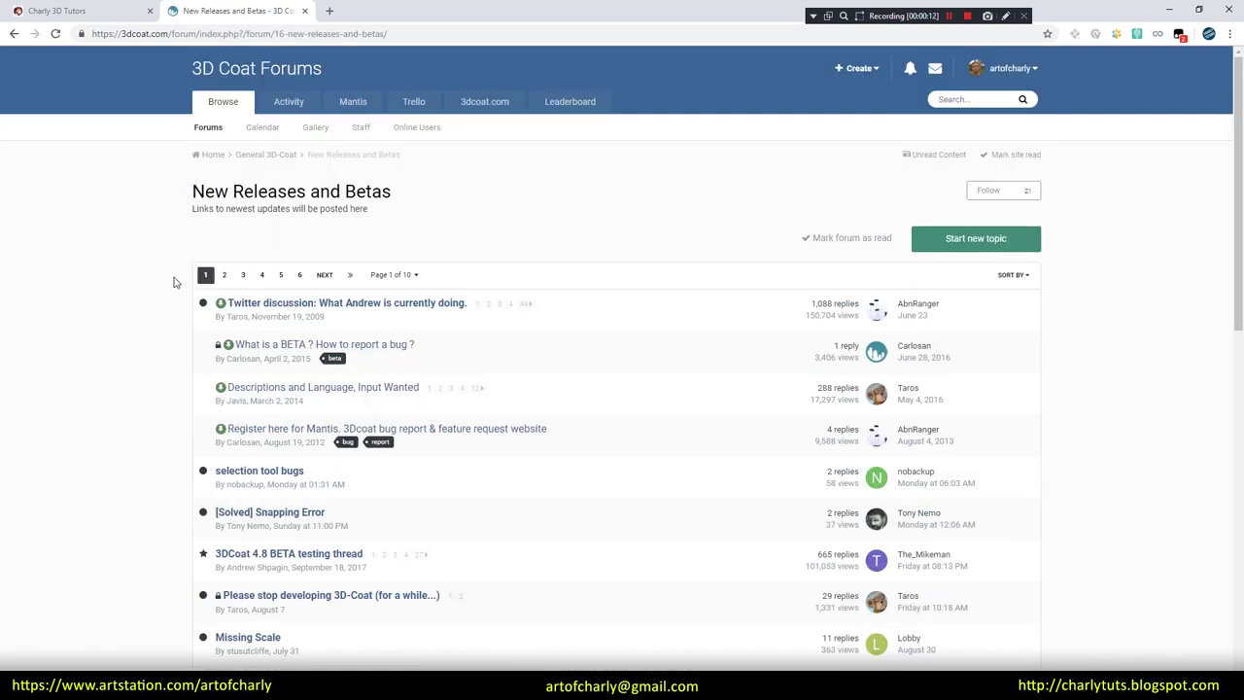
Step: Find and open the 3DCoat 4.8 BETA testing thread in the New Releases and Betas forum
scroll(160, 296, down, 1)
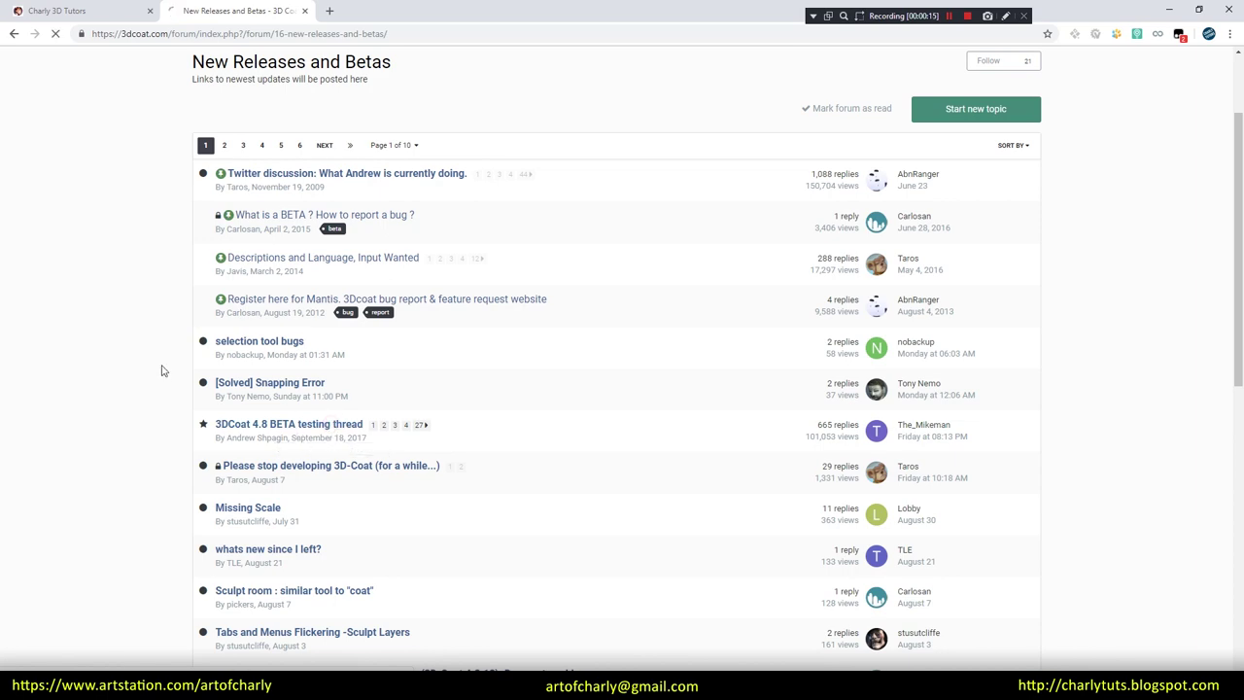
scroll(243, 290, down, 3)
scroll(243, 291, down, 1)
scroll(291, 269, up, 5)
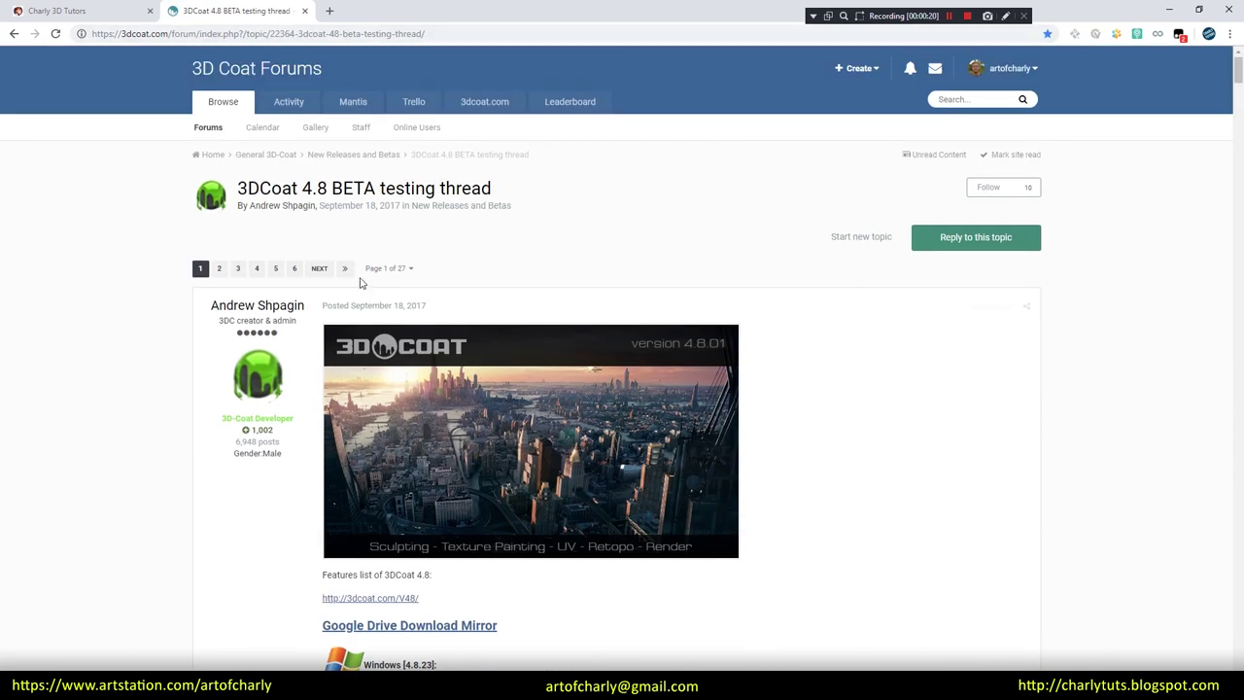
Step: Locate the early Windows build with sculpt layers in the thread and download 3d-Coat-V4_8-23SL-64.exe
scroll(331, 268, down, 5)
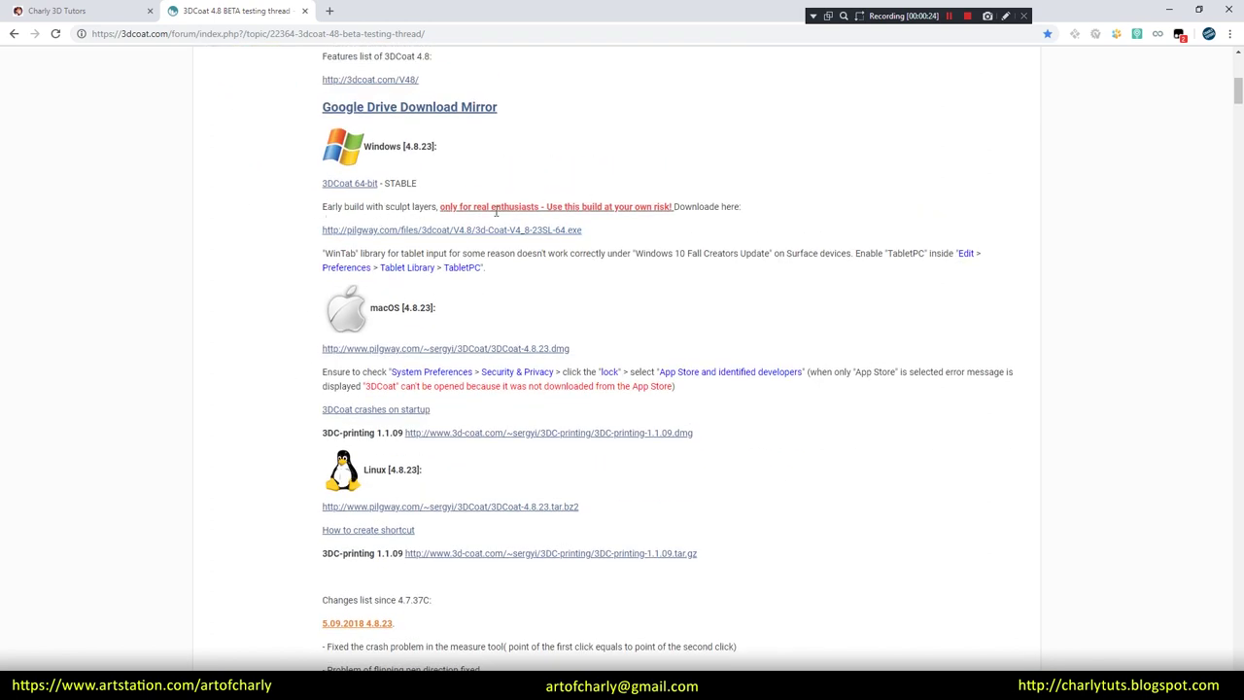
drag(440, 207, 675, 220)
click(631, 230)
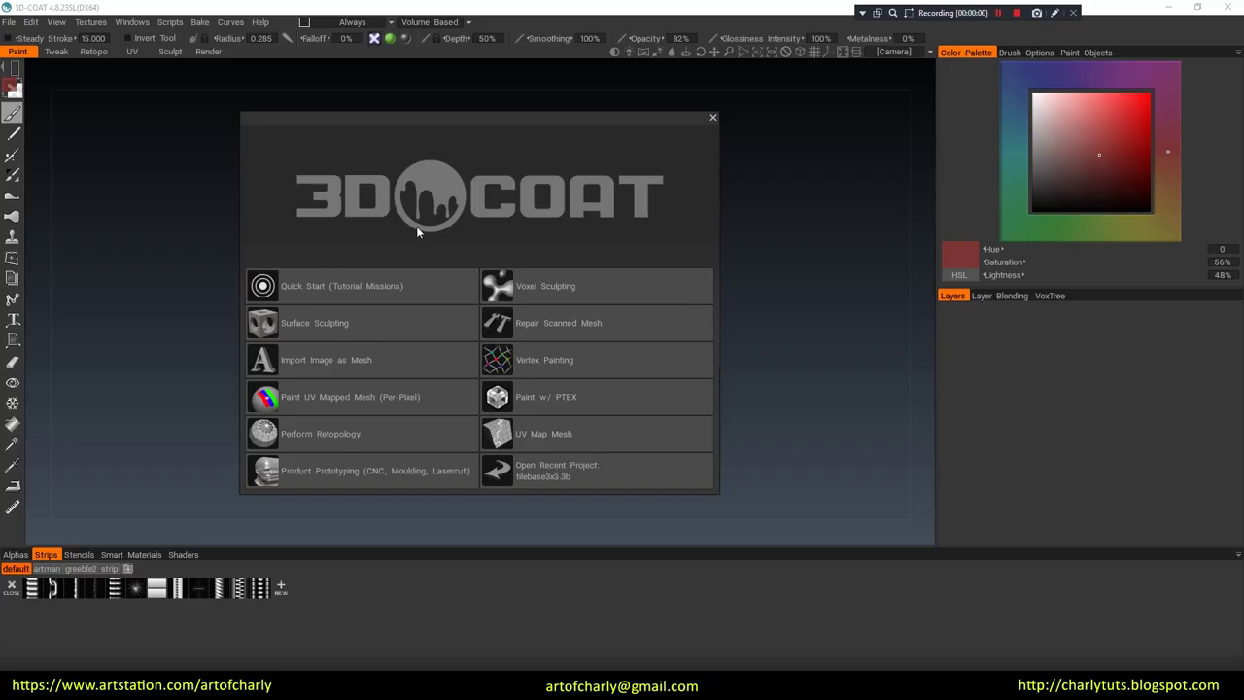
Step: In 3D-Coat, start a voxel sculpting scene with the medium sphere and apply the light tan default shader
click(547, 287)
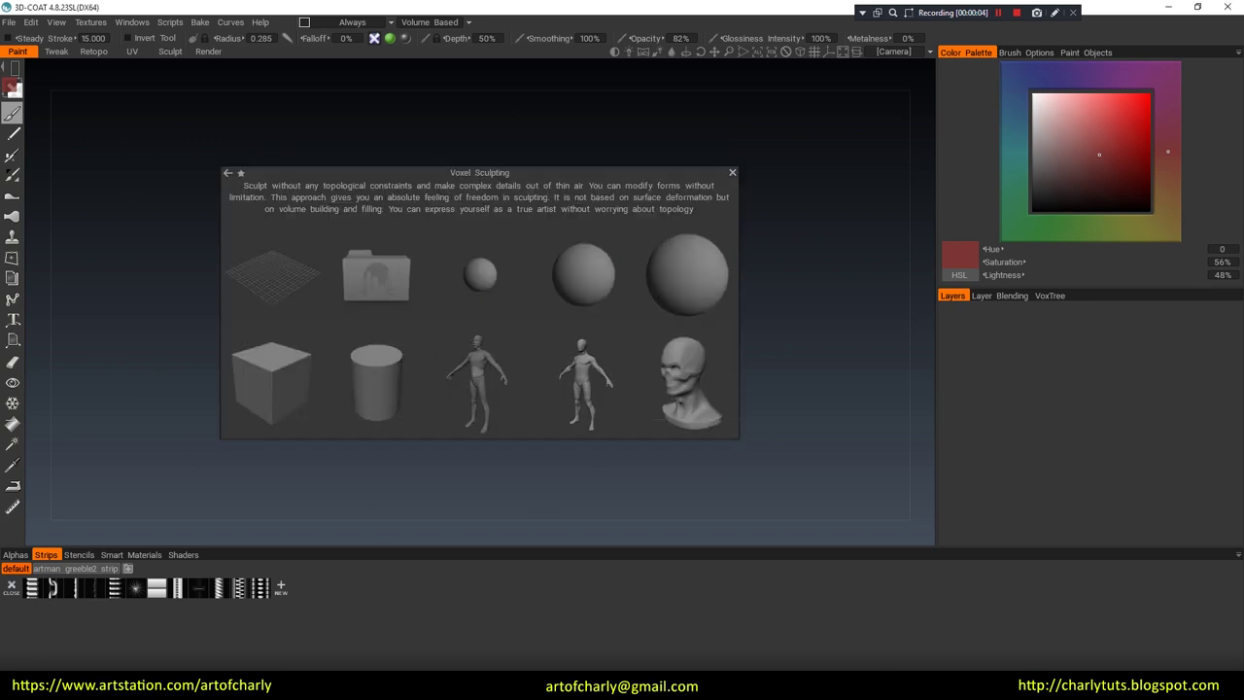
click(583, 275)
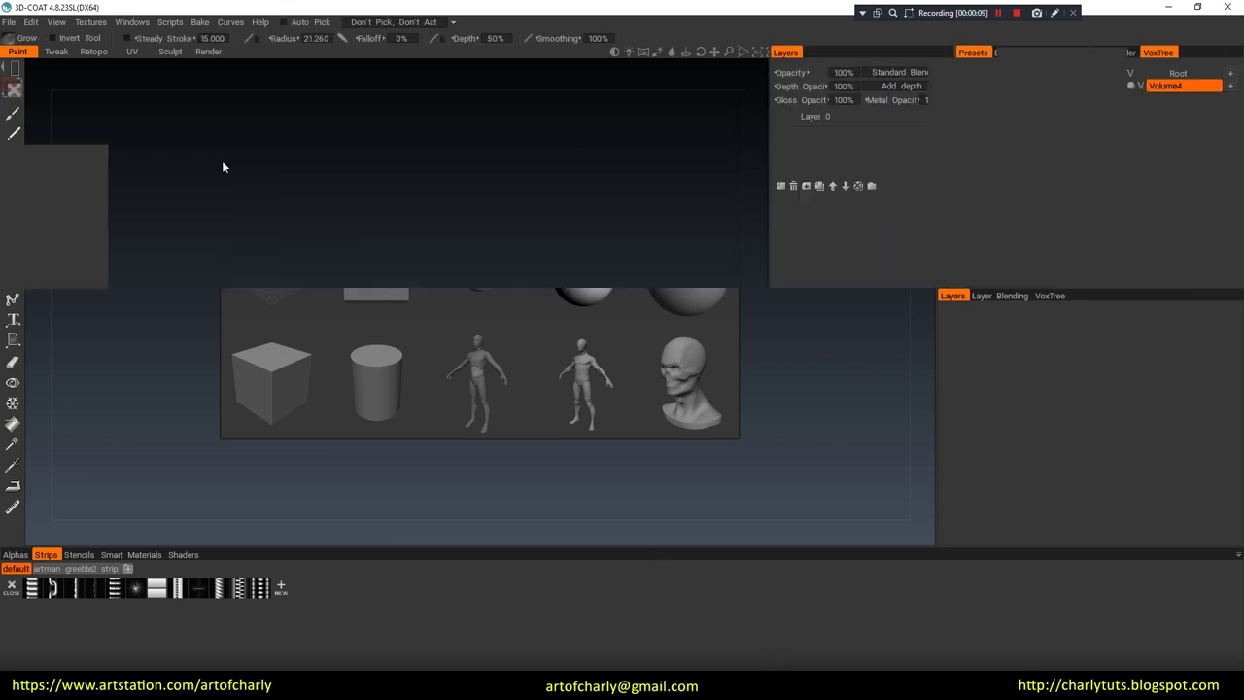
click(381, 657)
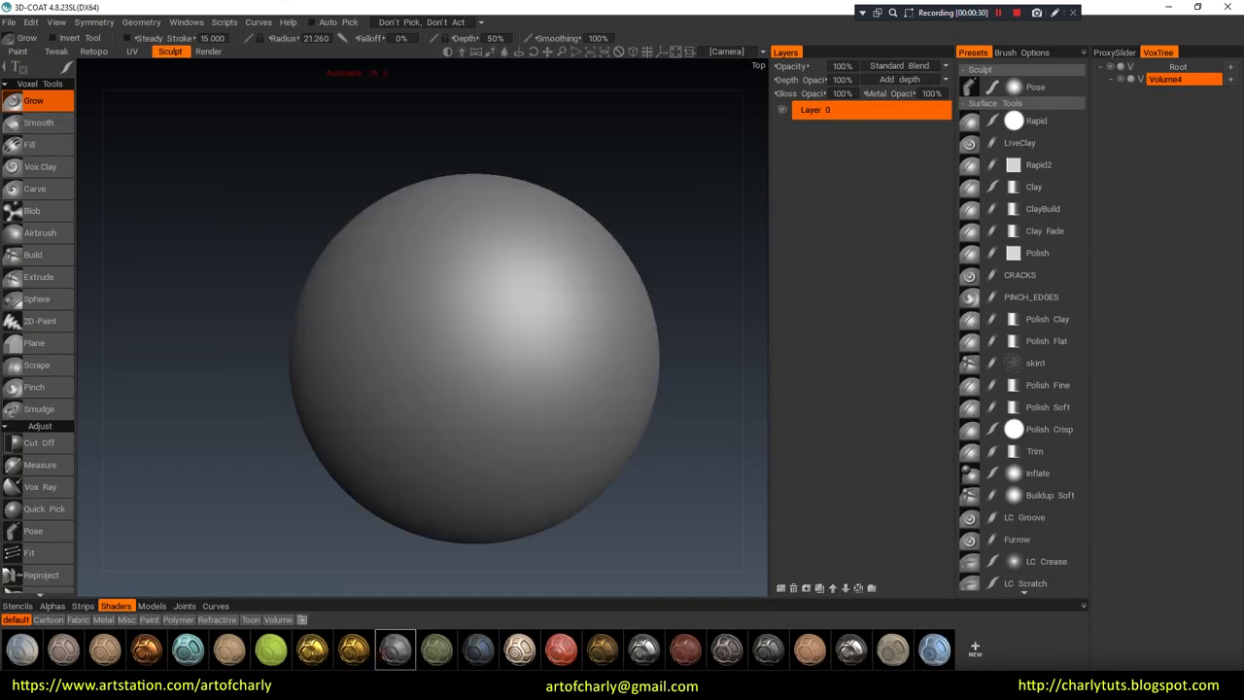
click(224, 653)
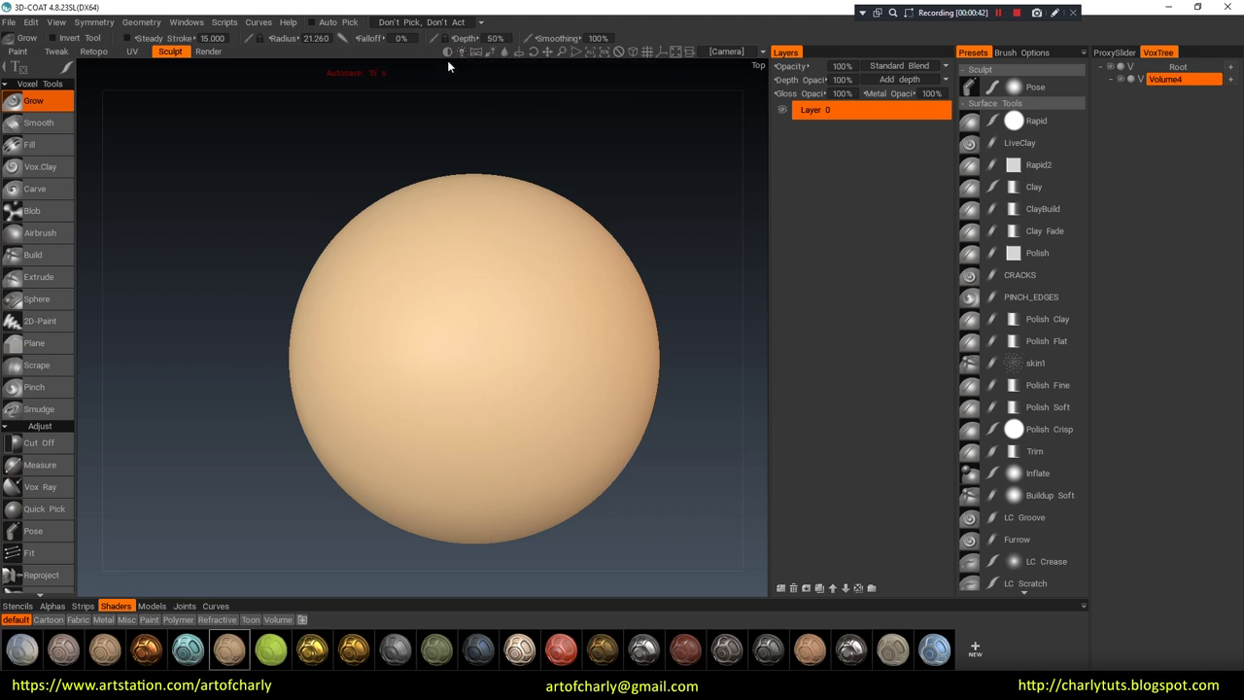
drag(442, 56, 444, 48)
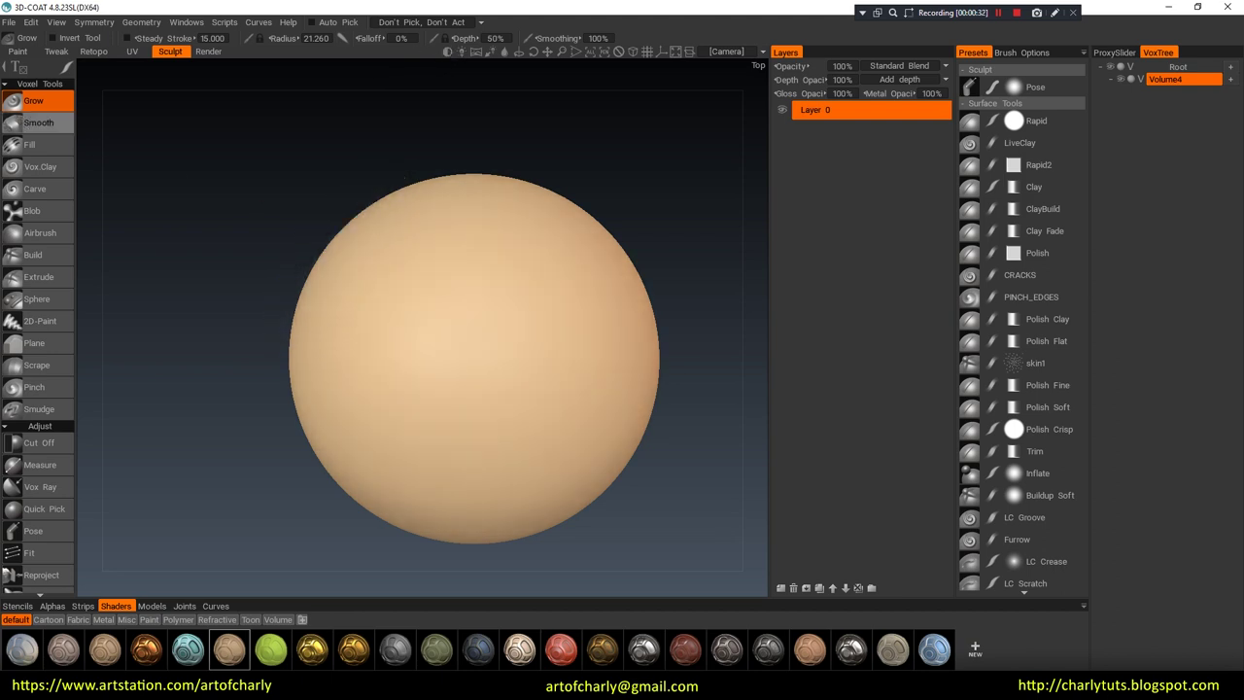
Step: Switch to the Paint room, enable the brush's depth channel and set its depth to 100%
click(18, 51)
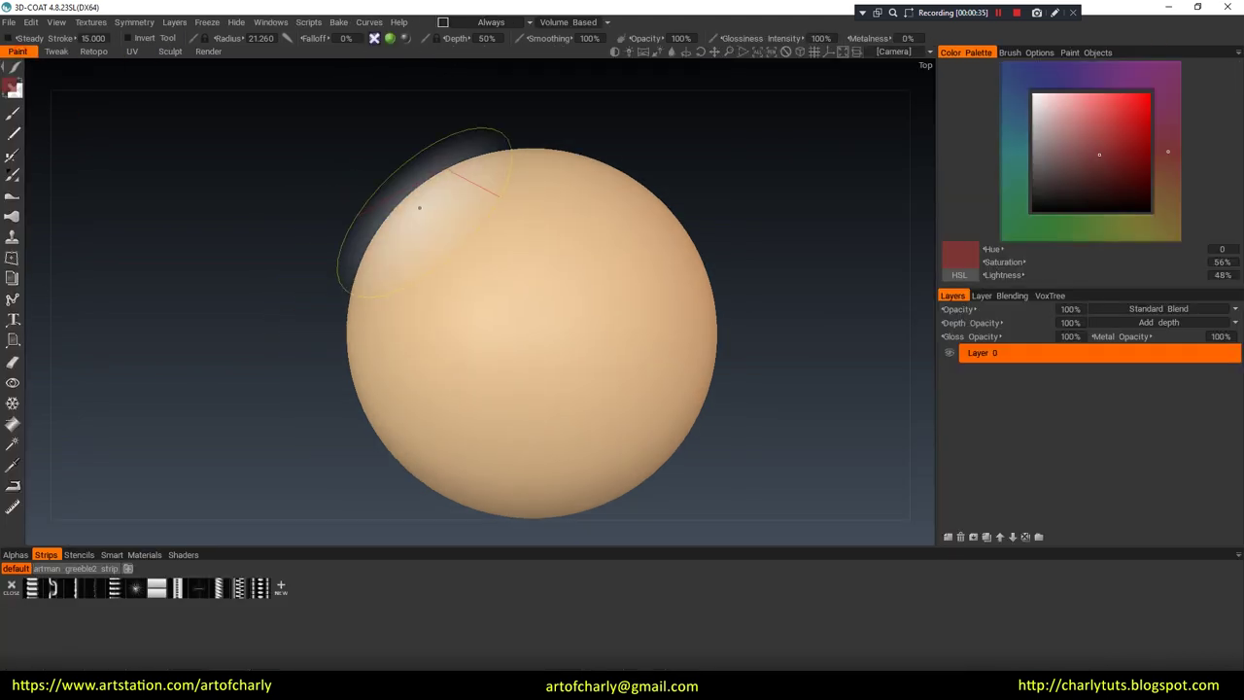
mouse_move(515, 288)
right_down()
mouse_move(527, 326)
mouse_move(518, 355)
mouse_move(506, 194)
mouse_move(528, 311)
mouse_move(525, 172)
mouse_move(539, 252)
right_up()
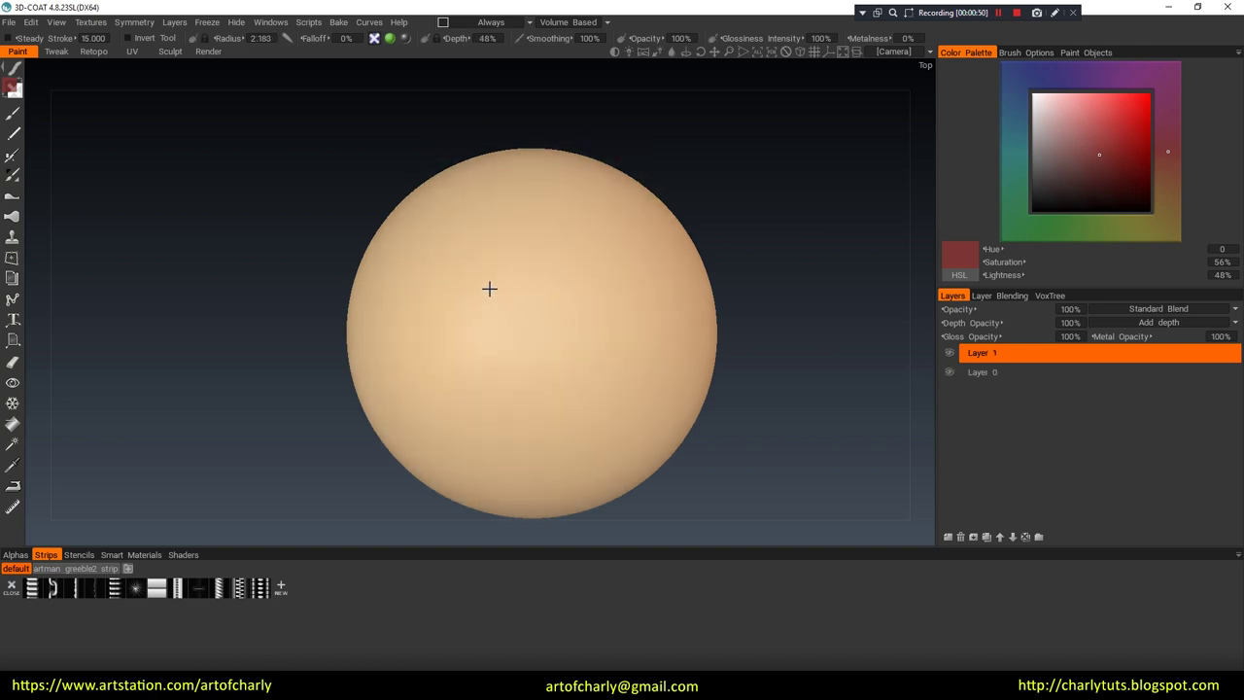
click(375, 40)
click(385, 57)
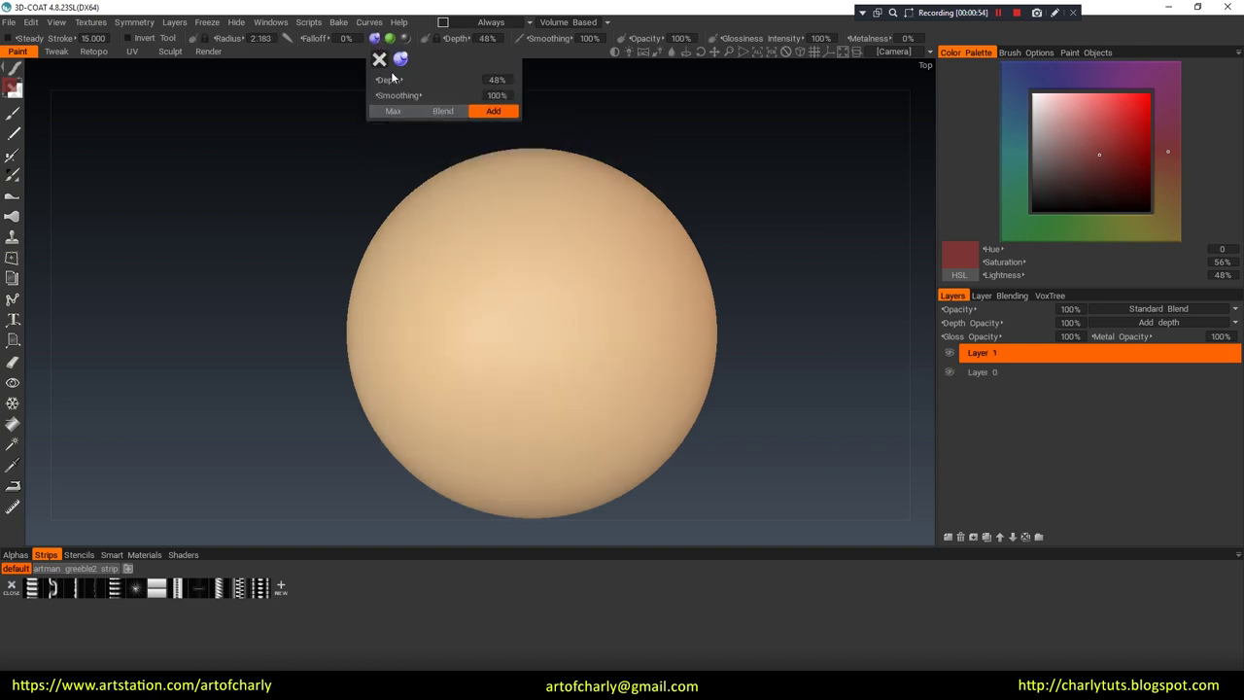
drag(388, 79, 394, 78)
scroll(511, 308, up, 10)
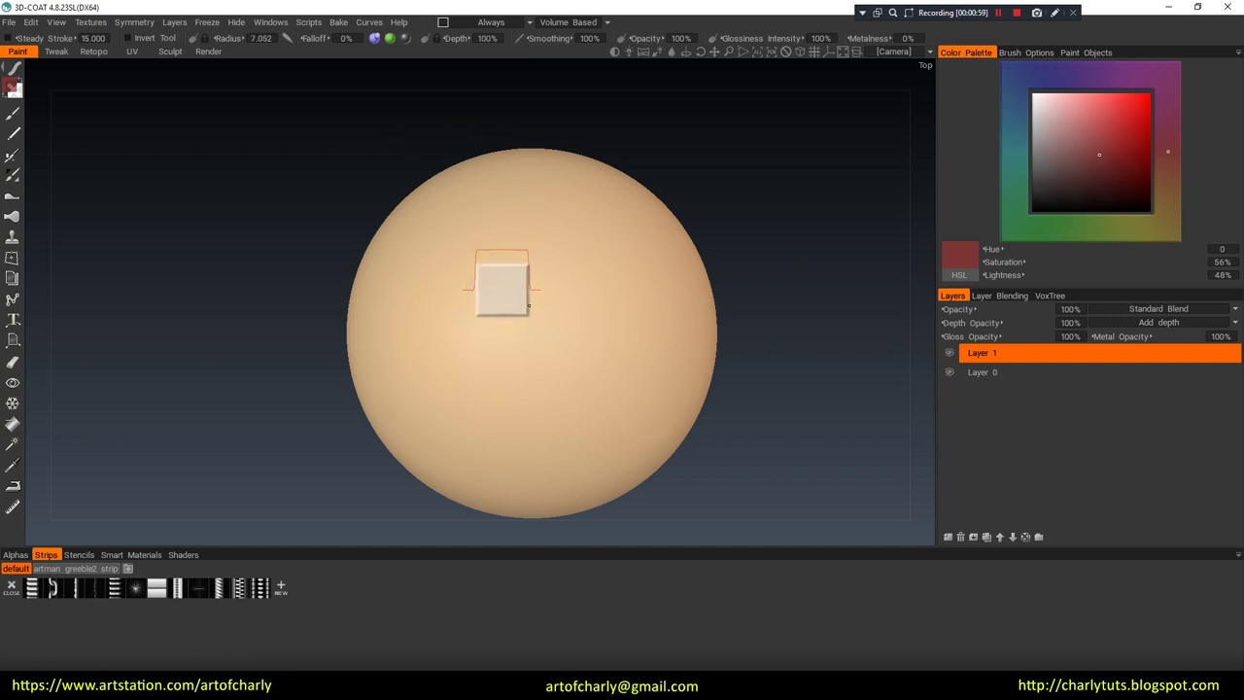
Step: Paint a test patch of raised depth across the front of the sphere on Layer 1
mouse_move(542, 230)
mouse_down()
mouse_move(525, 324)
mouse_move(481, 255)
mouse_move(466, 162)
mouse_move(580, 267)
mouse_move(522, 236)
mouse_move(535, 266)
mouse_move(477, 203)
mouse_move(555, 305)
mouse_move(486, 369)
mouse_move(697, 277)
mouse_up()
middle_drag(698, 277, 508, 327)
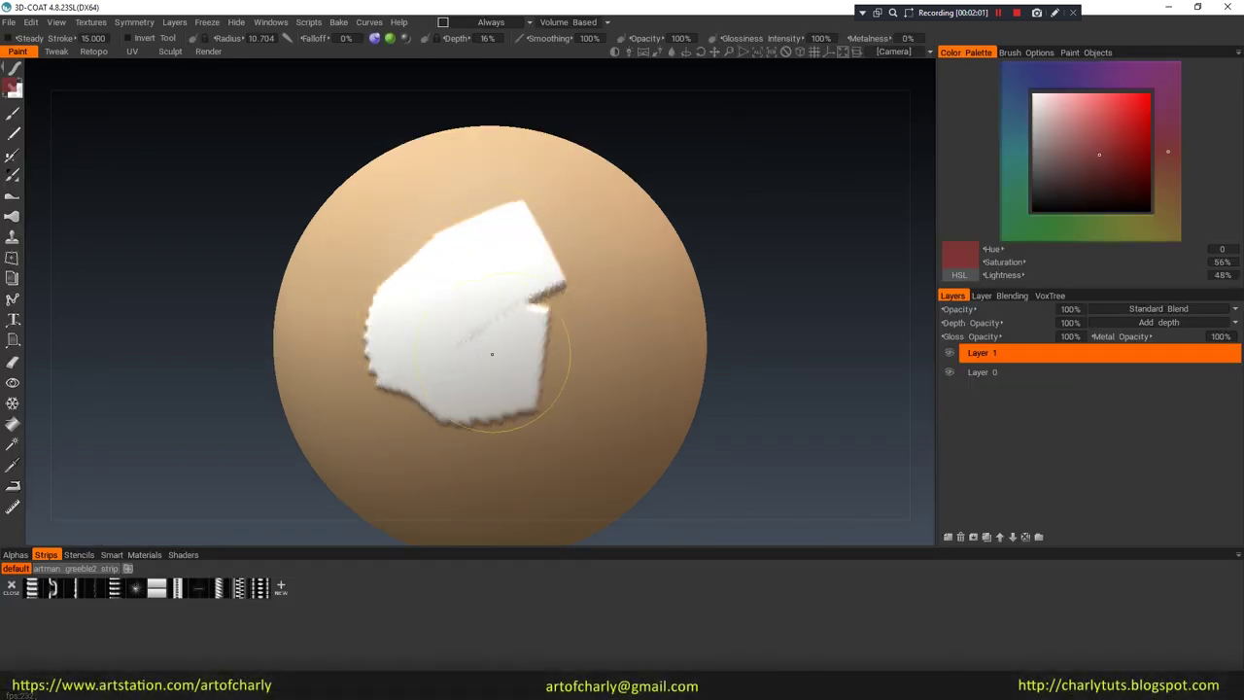
mouse_move(599, 255)
middle_down()
mouse_move(528, 301)
mouse_move(545, 294)
middle_up()
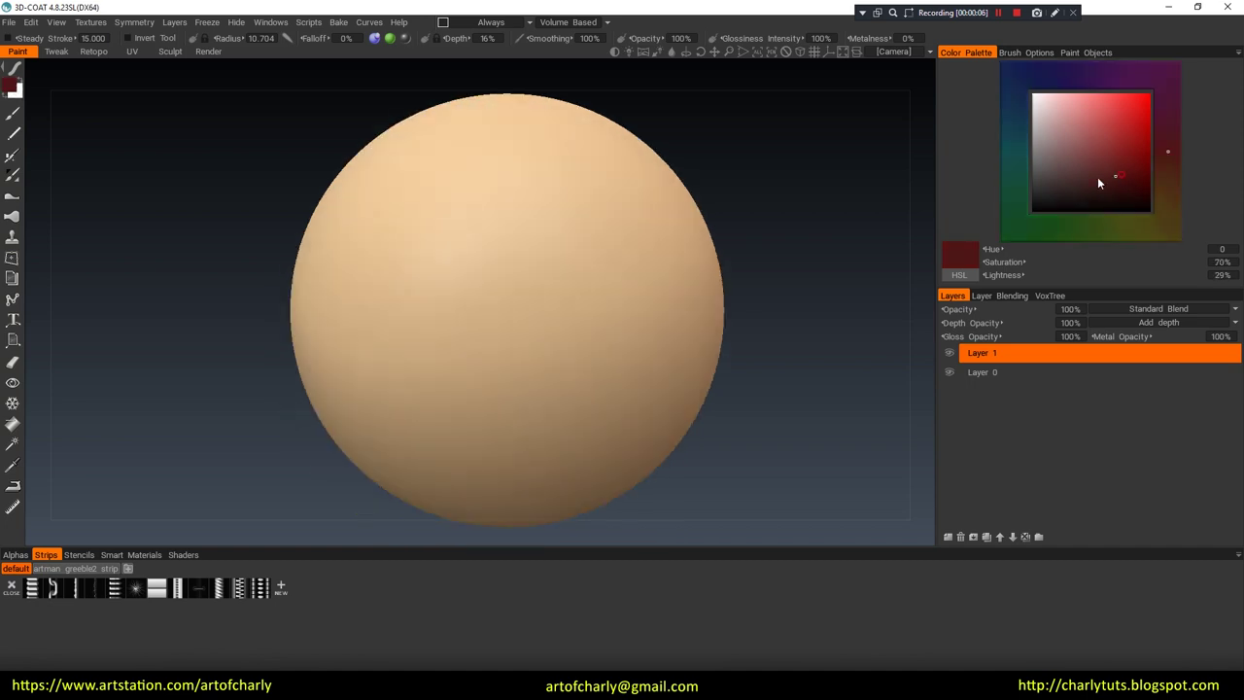
Step: Set the paint colour to green (hue 100, saturation 63%, lightness 48%) and paint a raised patch on the sphere
drag(1098, 177, 1092, 117)
drag(1032, 83, 1075, 225)
drag(1093, 175, 1106, 152)
drag(421, 275, 528, 367)
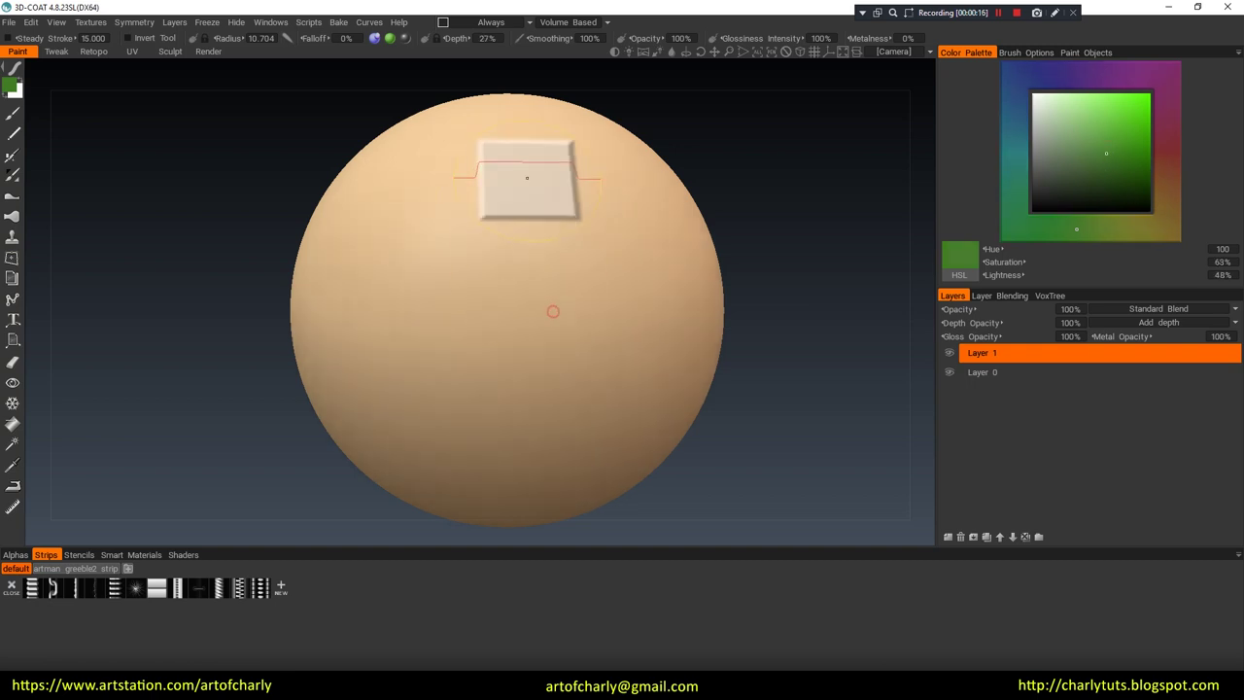
mouse_move(527, 178)
mouse_down()
mouse_move(496, 325)
mouse_move(588, 209)
mouse_move(486, 372)
mouse_move(554, 354)
mouse_up()
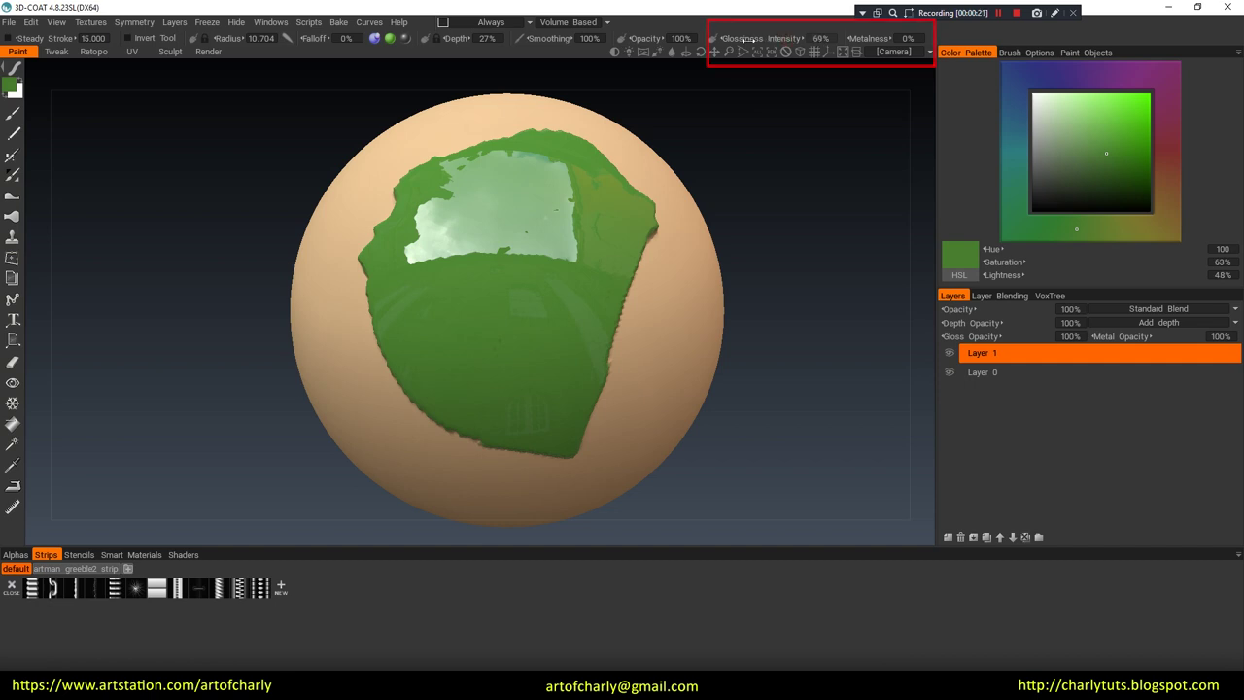
Step: Set the glossiness intensity to 37% and paint over the green patch
drag(731, 38, 710, 38)
mouse_move(525, 226)
mouse_down()
mouse_move(494, 289)
mouse_move(569, 272)
mouse_move(487, 209)
mouse_move(486, 249)
mouse_move(595, 236)
mouse_move(618, 302)
mouse_up()
alt+drag(618, 302, 699, 381)
Step: Undo the green strokes until the sphere is clear
key(ctrl+z)
key(ctrl+z)
key(ctrl+z)
key(ctrl+z)
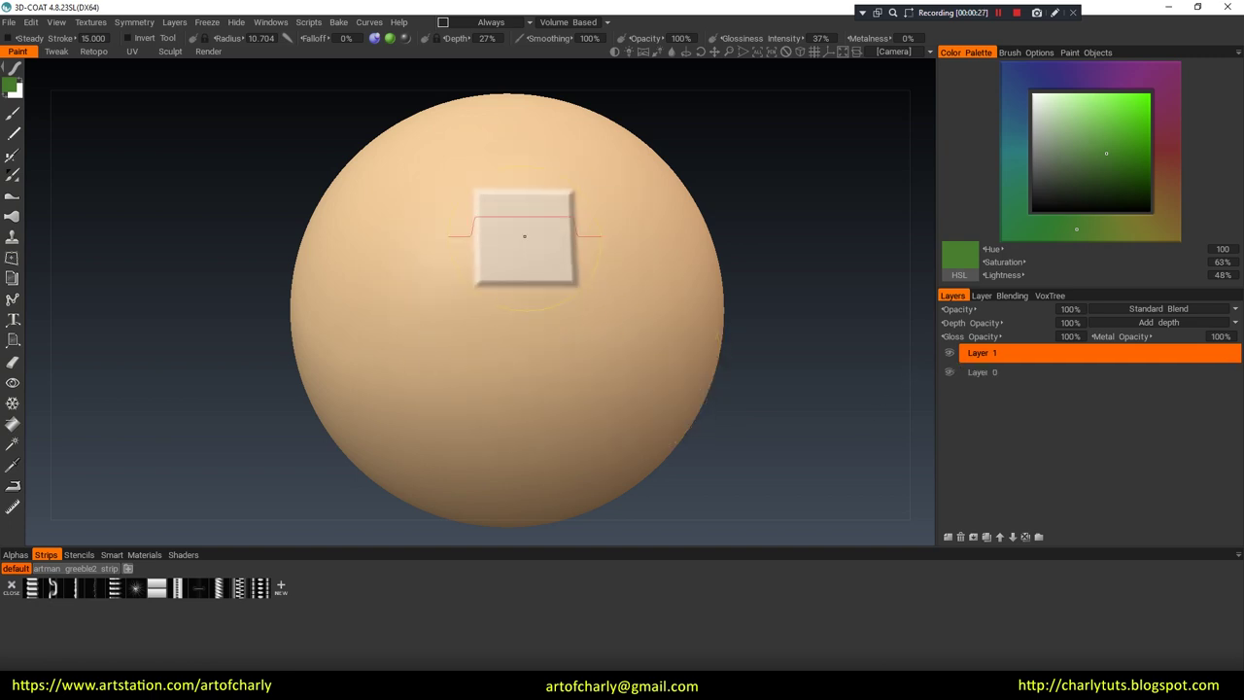
Step: Paint two raised green strokes on the sphere with 37% glossiness, and toggle Layer 1's visibility off and on
drag(525, 237, 408, 320)
drag(603, 258, 578, 389)
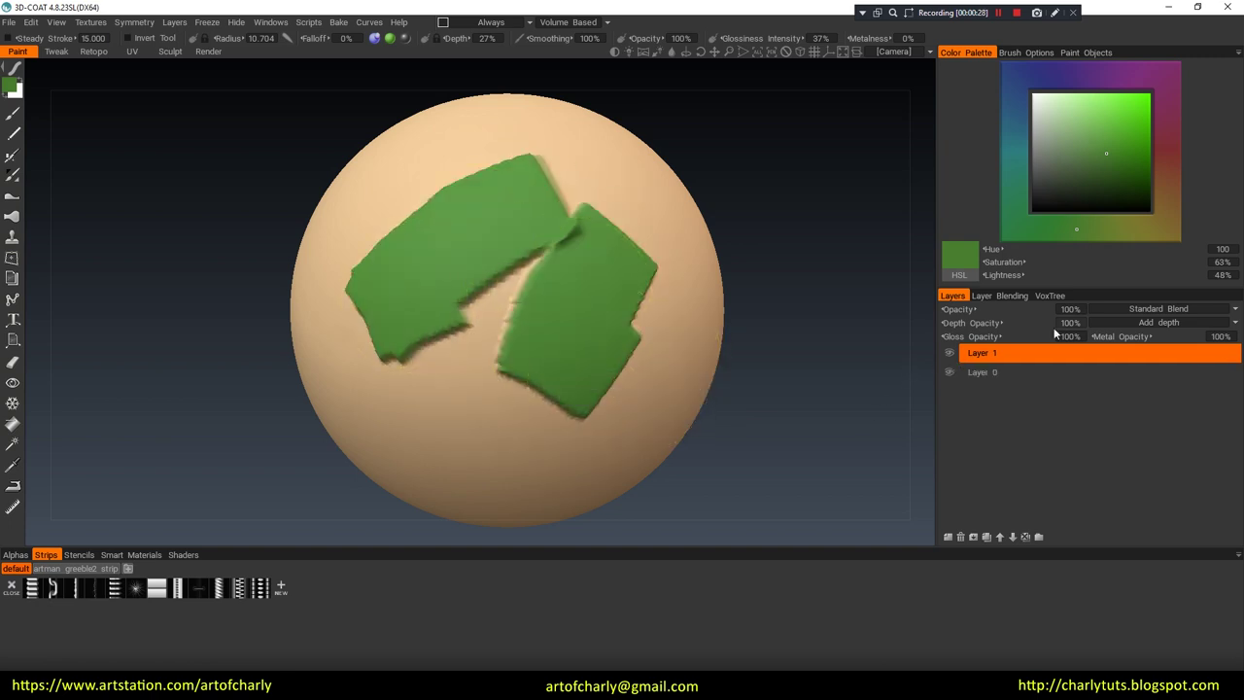
click(949, 353)
click(948, 353)
drag(730, 360, 719, 301)
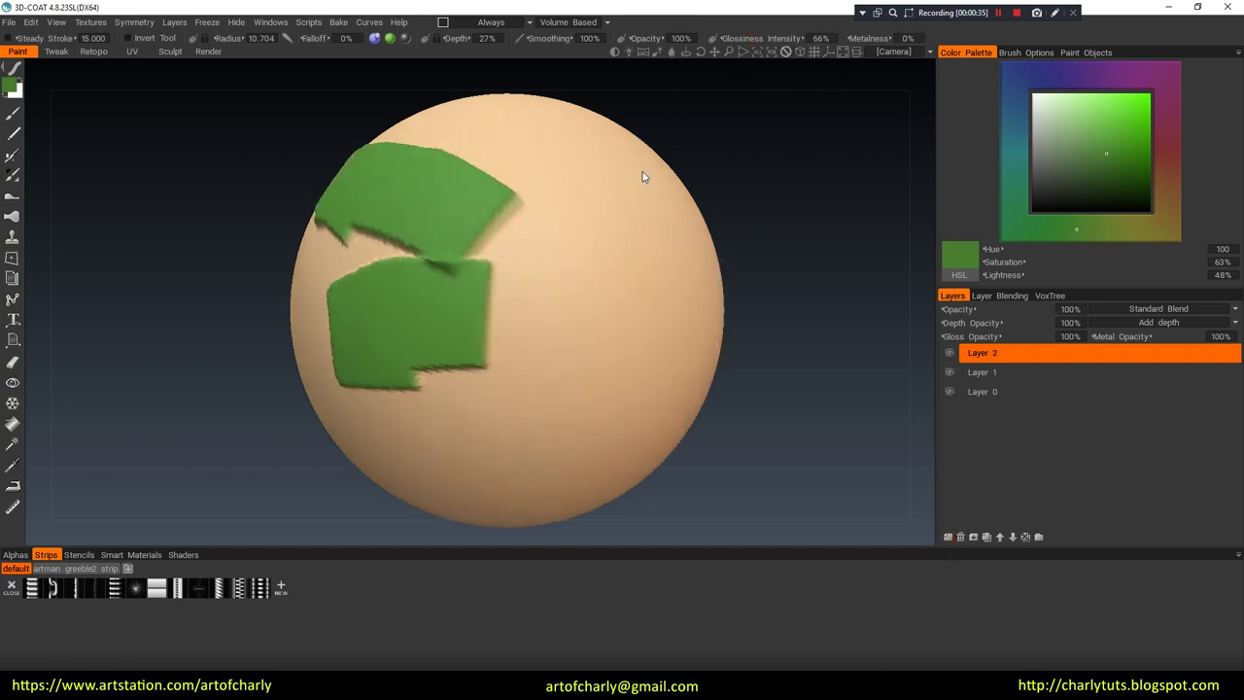
Step: Paint more raised green strokes on Layer 2 with a higher glossiness across the sphere
drag(642, 233, 544, 350)
drag(554, 156, 456, 291)
drag(467, 155, 486, 418)
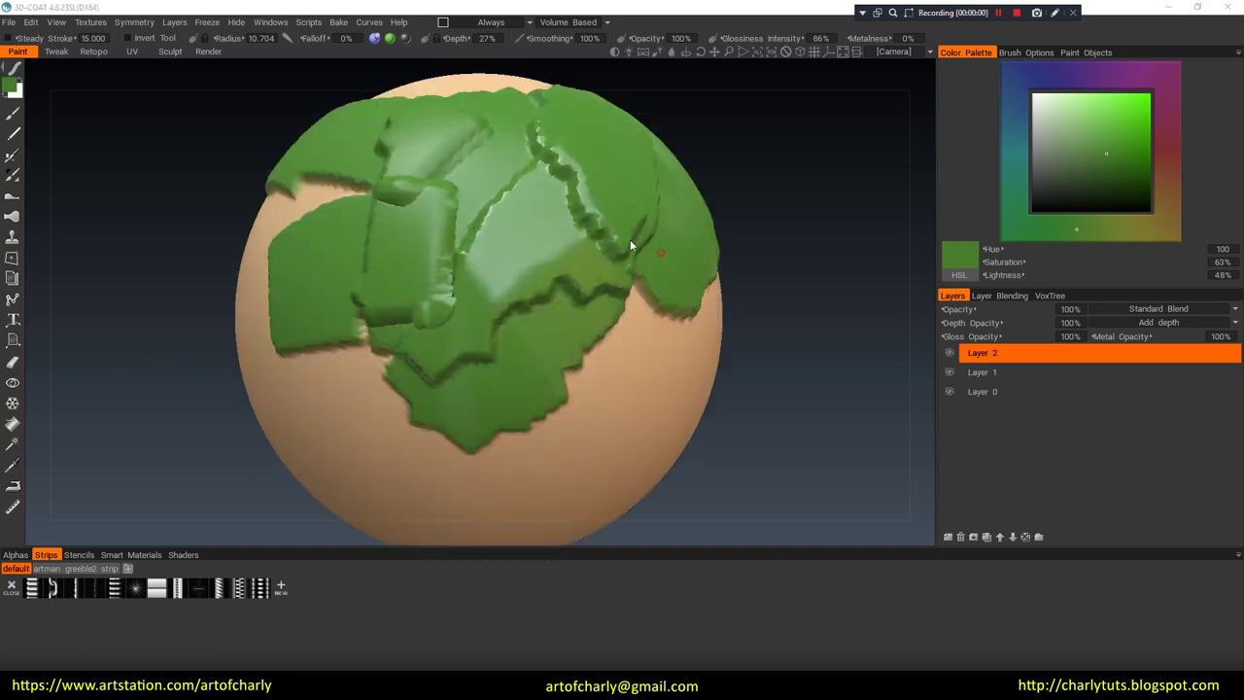
Step: Undo the glossier green strokes painted on Layer 2
key(ctrl+z)
key(ctrl+z)
key(ctrl+z)
key(ctrl+z)
key(ctrl+z)
key(ctrl+z)
key(ctrl+z)
key(ctrl+z)
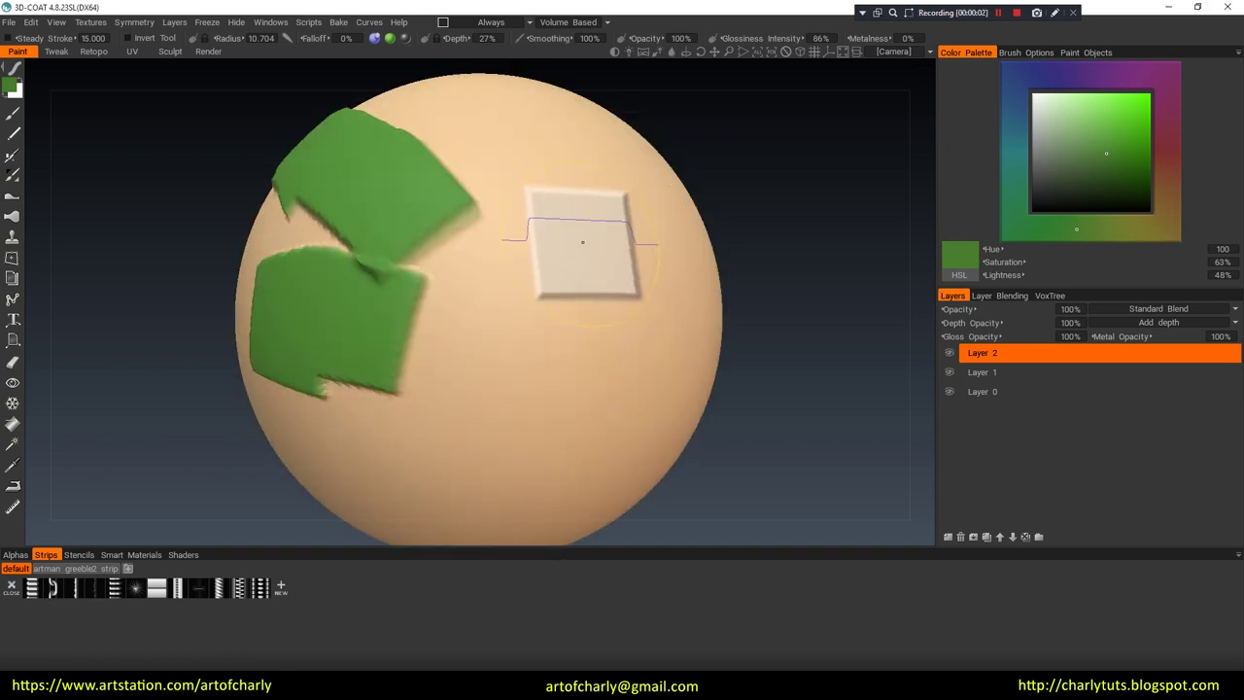
middle_drag(428, 240, 464, 261)
key(ctrl+z)
middle_drag(524, 206, 494, 237)
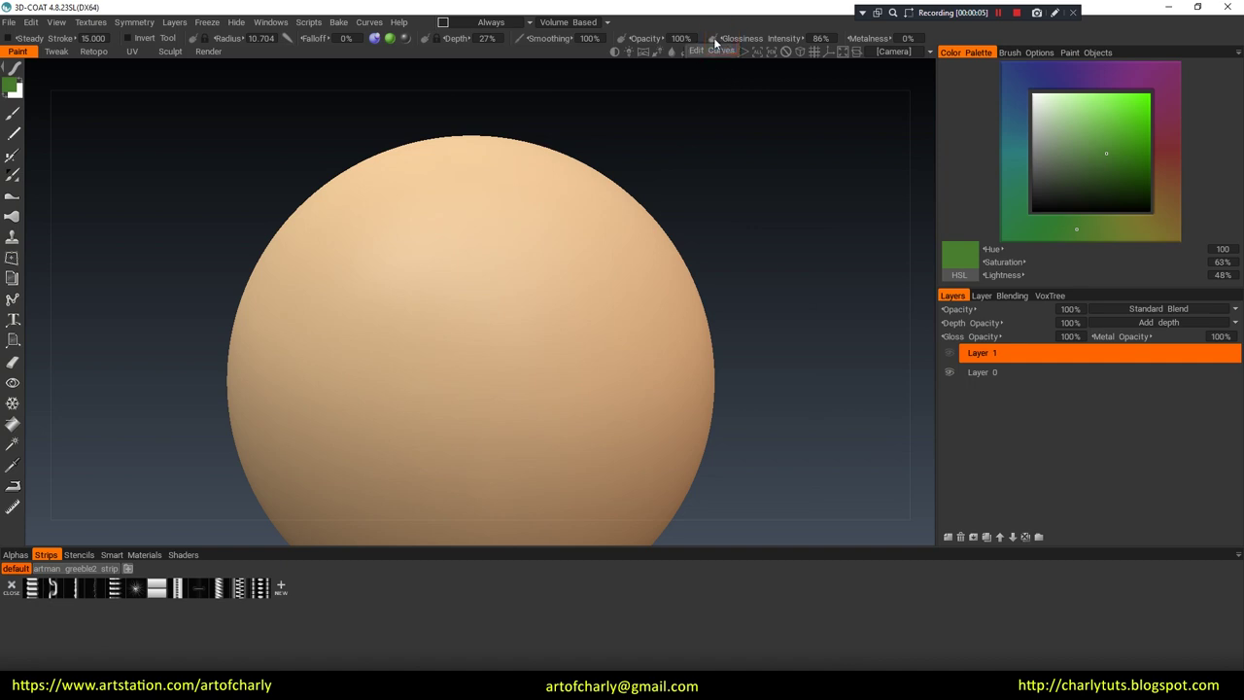
middle_drag(480, 284, 507, 233)
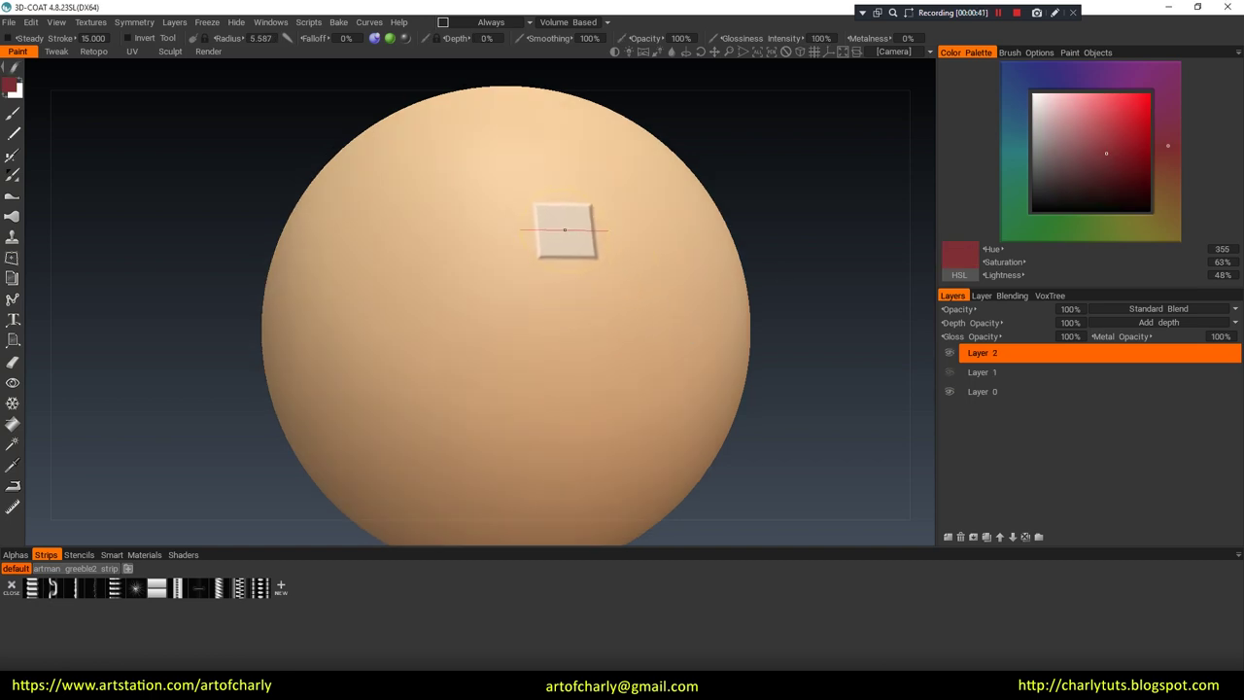
Step: Paint flat dark red strokes on Layer 2 with 0% depth and 100% glossiness (hue 355, saturation 63%, lightness 48%)
key(space)
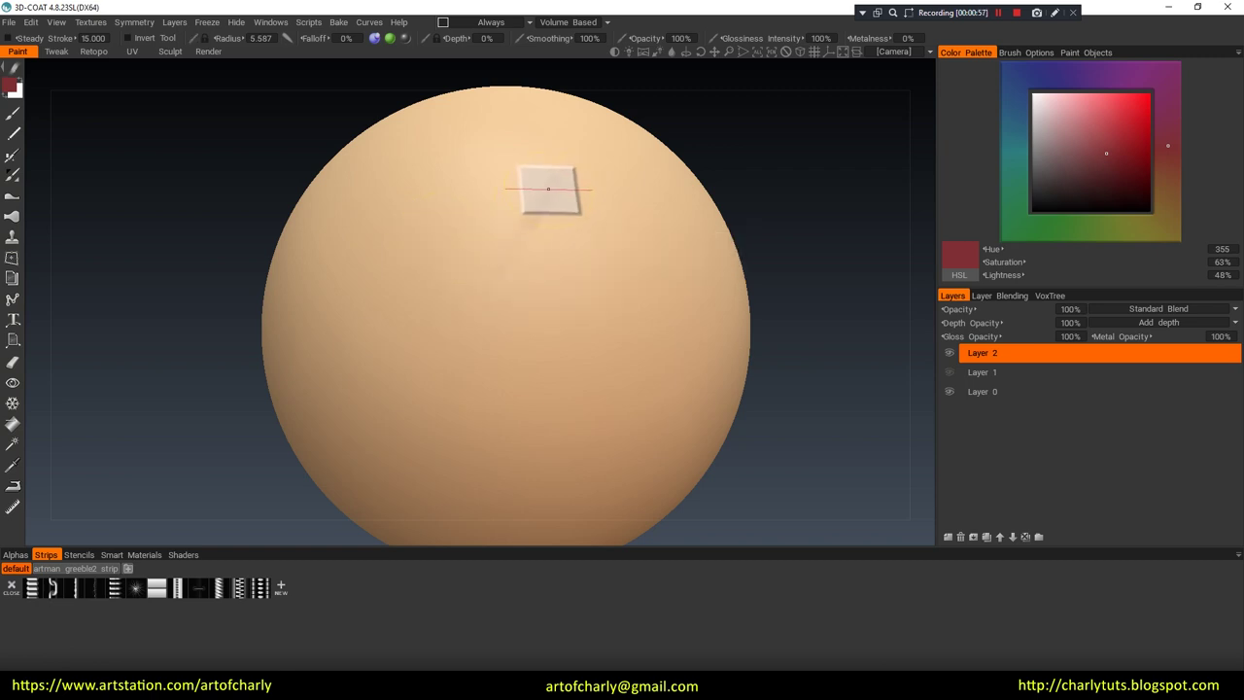
mouse_move(566, 171)
mouse_down()
mouse_move(519, 237)
mouse_move(539, 202)
mouse_move(505, 287)
mouse_up()
drag(527, 211, 510, 334)
drag(522, 268, 528, 367)
mouse_move(533, 227)
mouse_down()
mouse_move(514, 292)
mouse_move(531, 410)
mouse_up()
mouse_move(616, 317)
alt+mouse_down()
mouse_move(533, 282)
mouse_move(574, 306)
alt+mouse_up()
mouse_move(449, 290)
mouse_down()
mouse_move(429, 283)
mouse_move(442, 409)
mouse_up()
drag(419, 283, 437, 377)
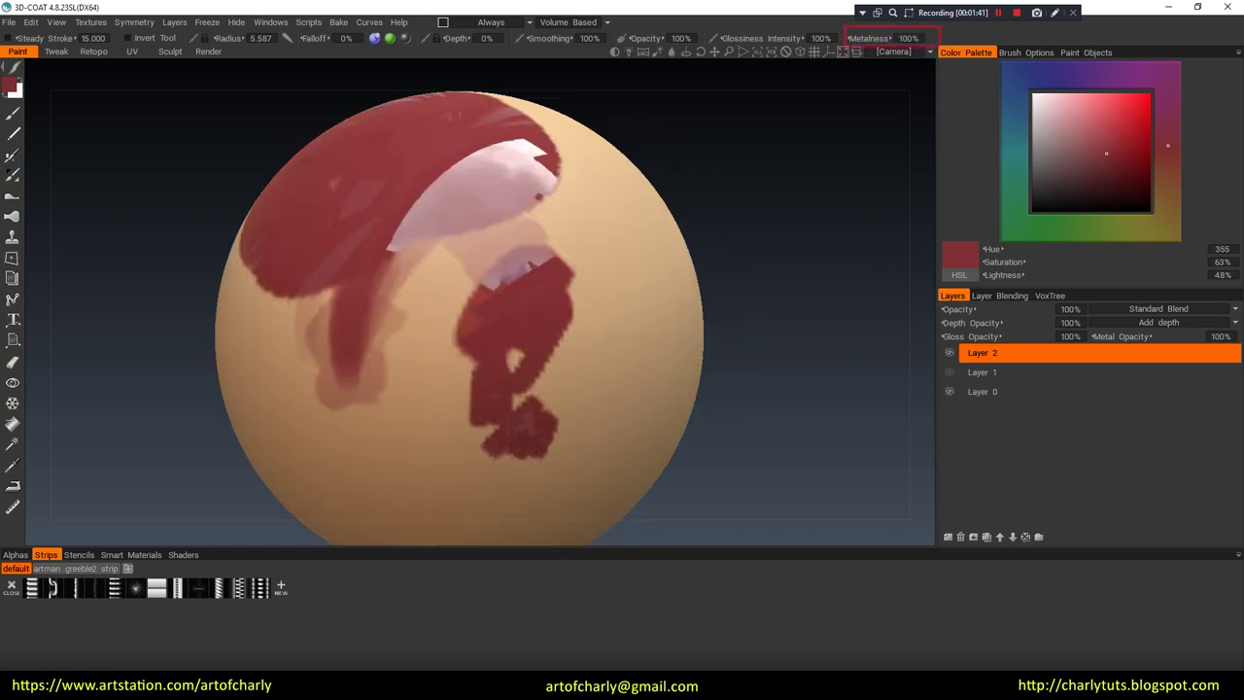
Step: Paint over the dark red strokes on Layer 2 with metalness at 100%
mouse_move(545, 321)
mouse_down()
mouse_move(583, 243)
mouse_move(506, 161)
mouse_move(355, 214)
mouse_move(559, 311)
mouse_up()
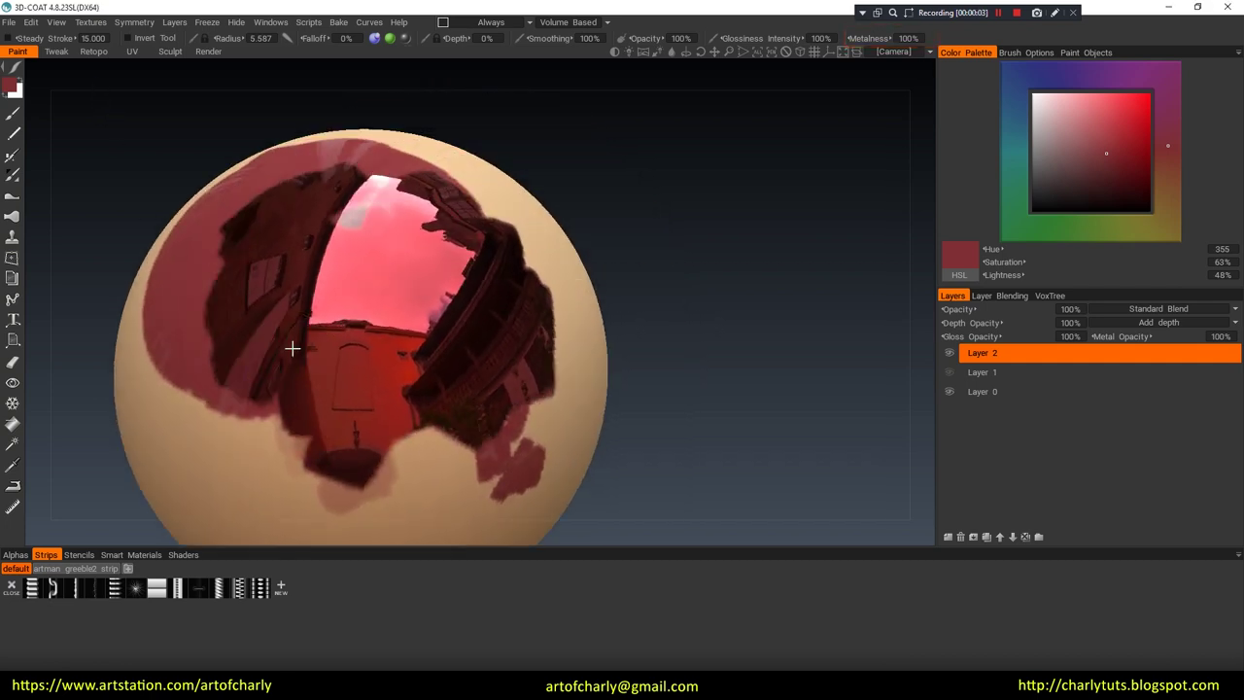
middle_drag(297, 353, 345, 306)
Step: Fill Layer 3 on the sphere with the dark polished metal smart material from the default set
click(144, 555)
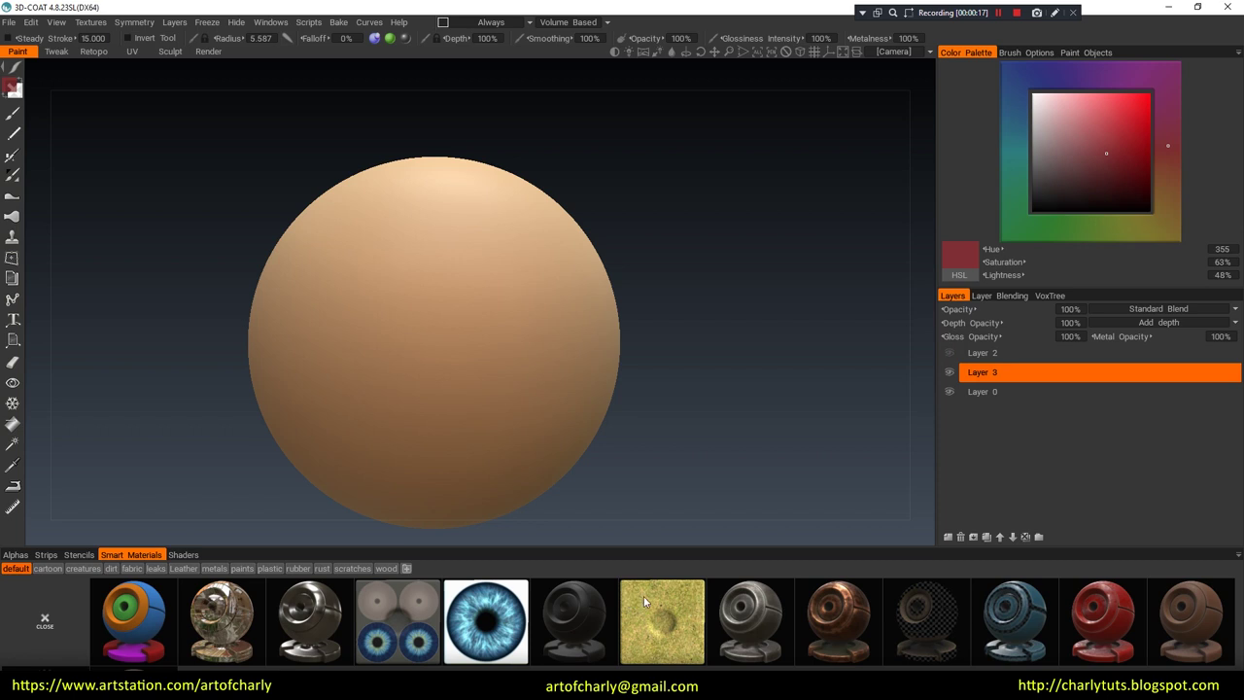
click(295, 643)
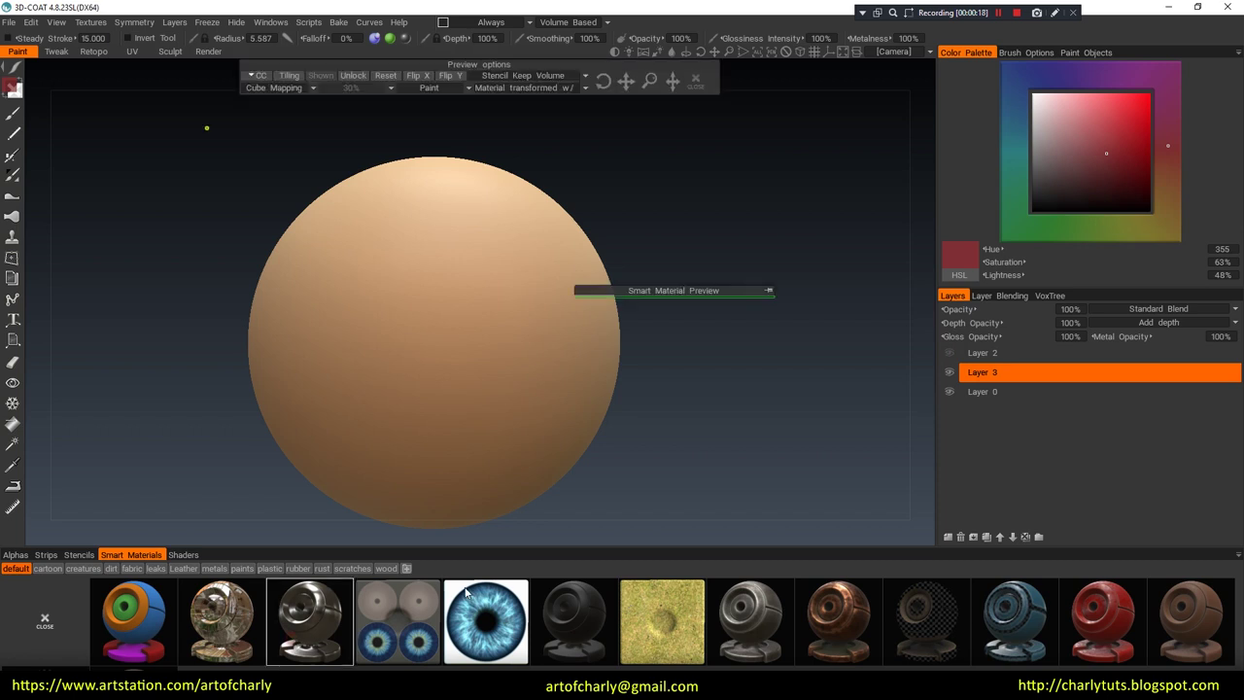
click(14, 424)
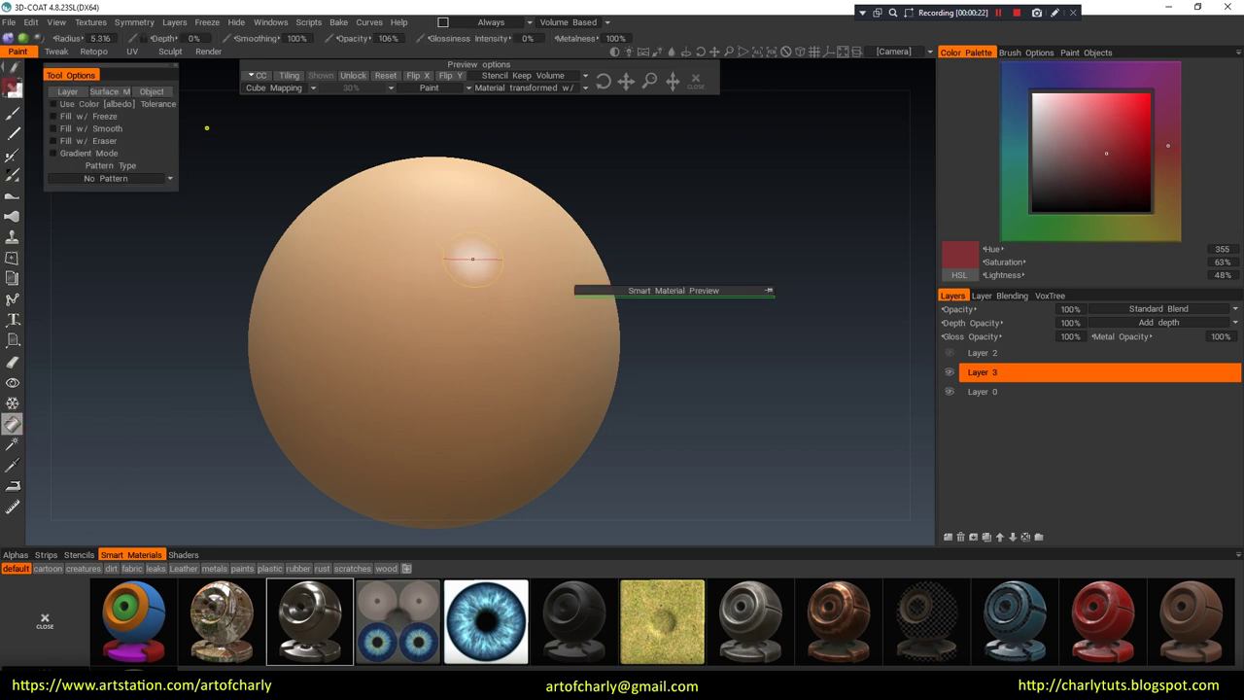
click(472, 258)
alt+drag(539, 376, 500, 490)
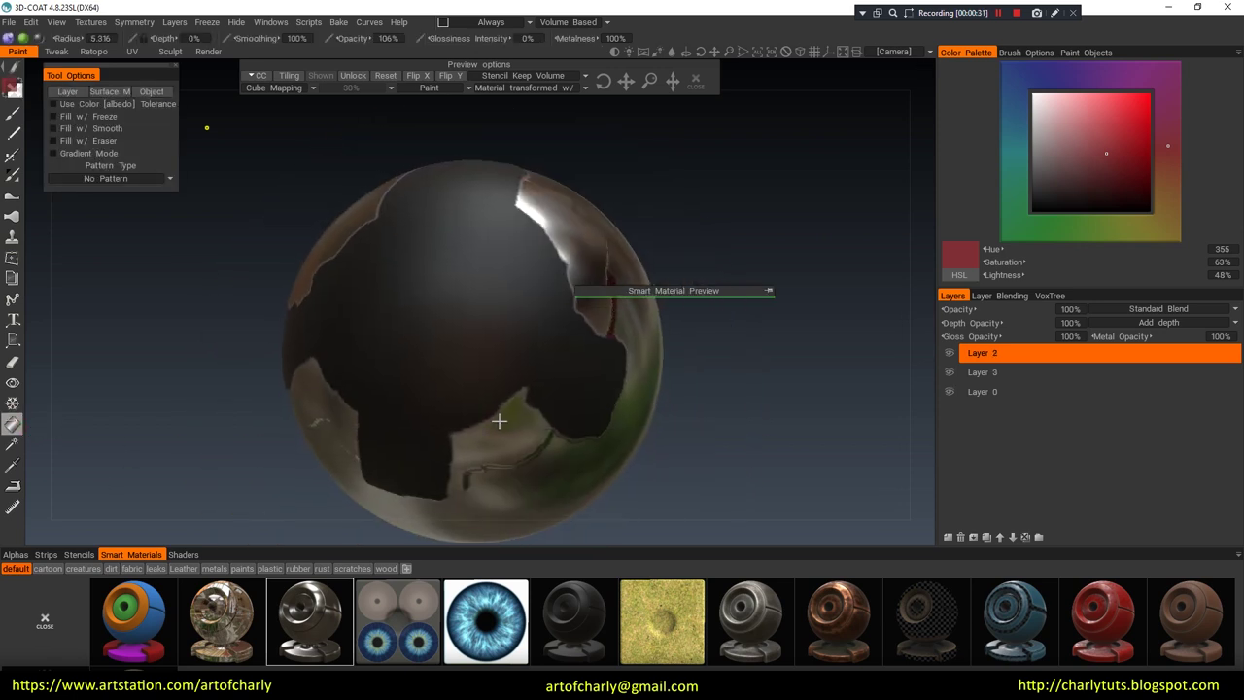
Step: Set the colour to bright red (hue 355, saturation 85%, lightness 69%) and try filling Layer 2 with the red smart material, calculating ambient occlusion
mouse_move(500, 422)
alt+mouse_down()
mouse_move(561, 405)
mouse_move(510, 424)
alt+mouse_up()
drag(1091, 161, 1135, 136)
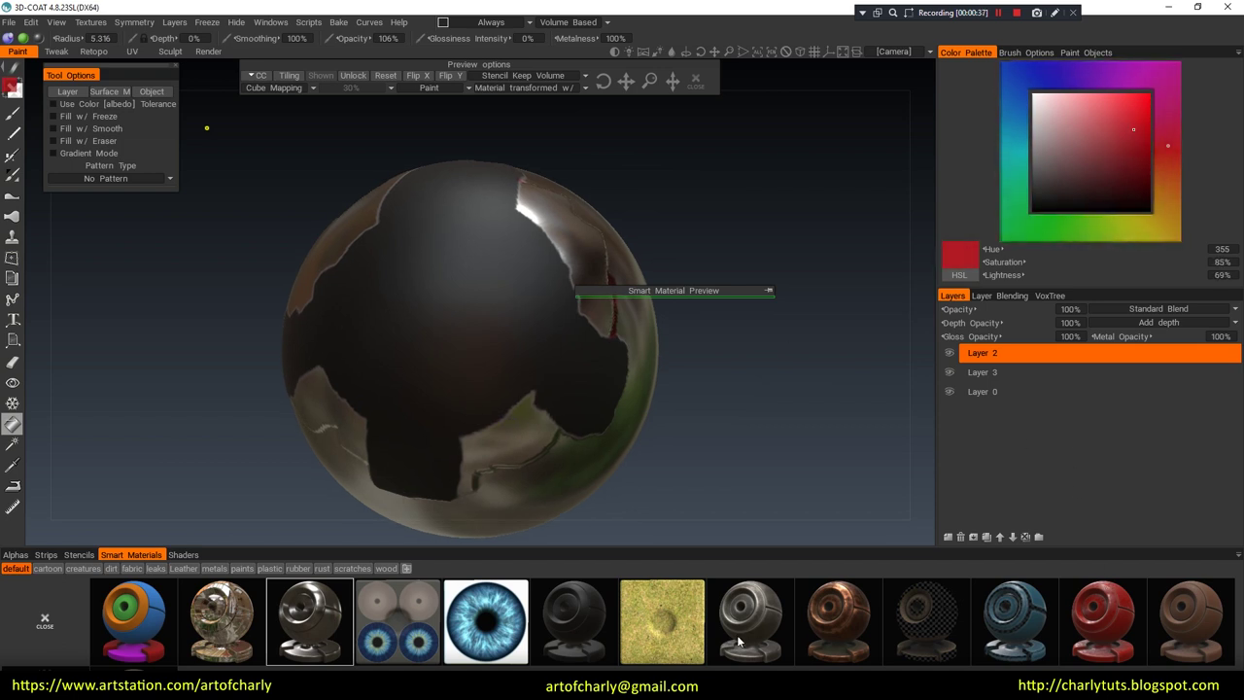
click(437, 359)
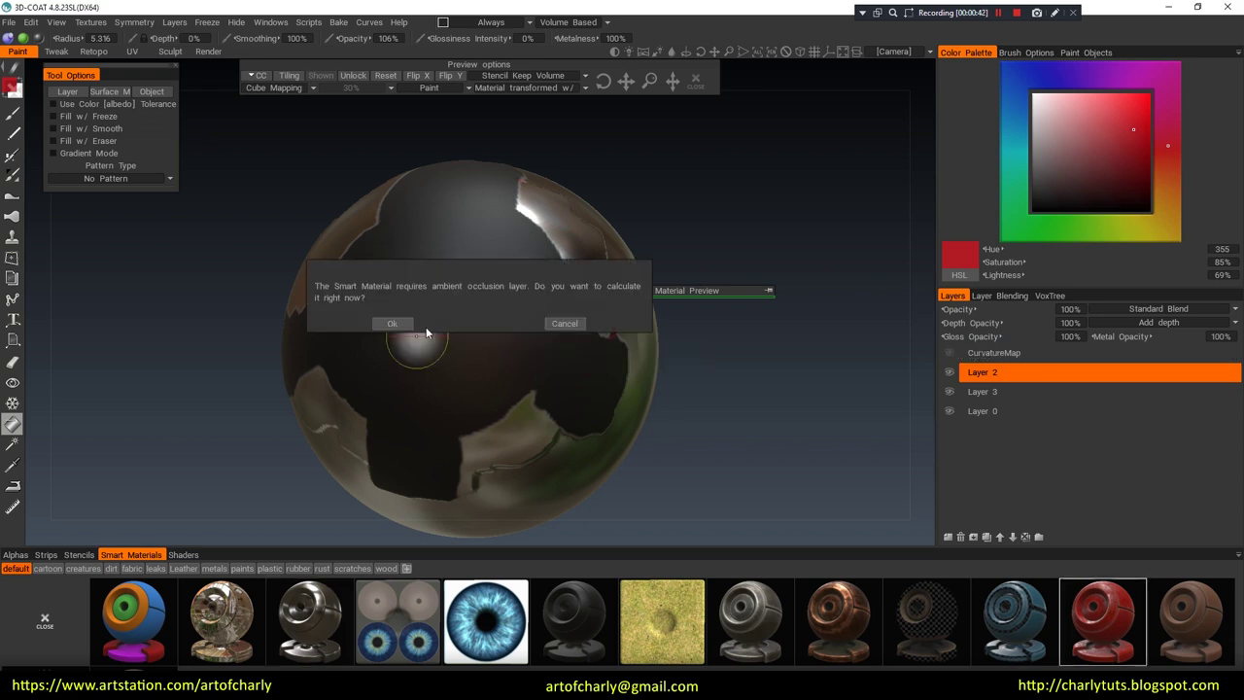
click(392, 323)
click(424, 425)
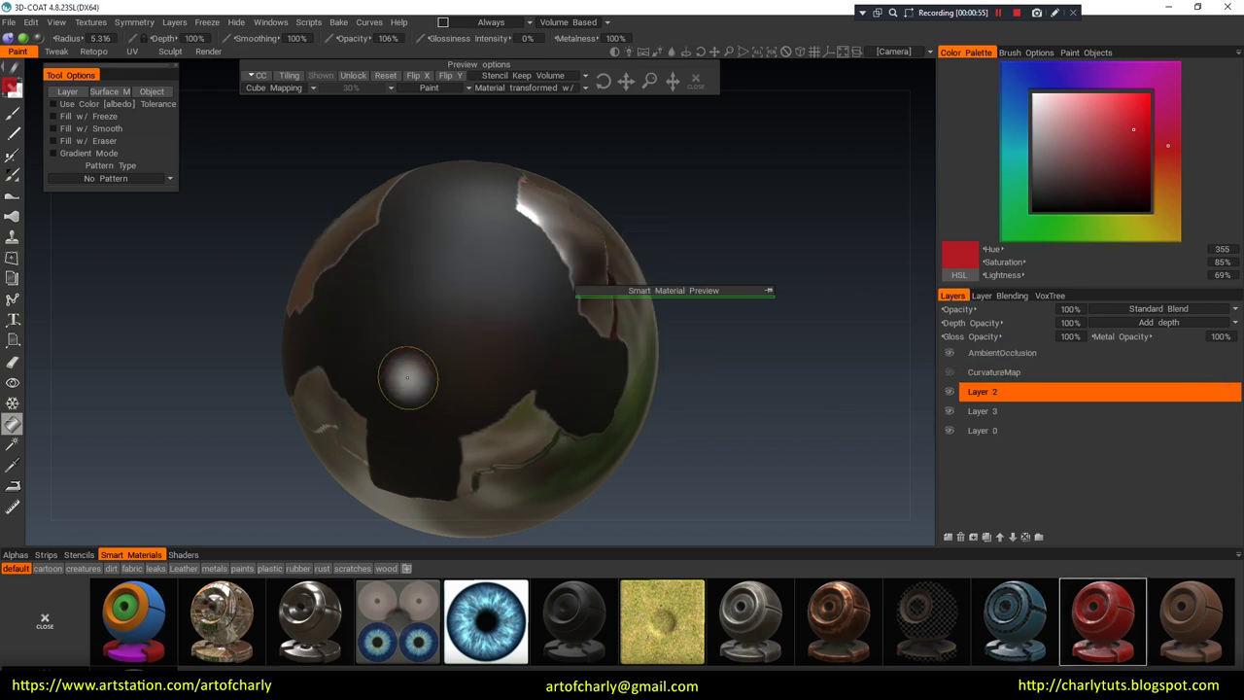
alt+drag(395, 405, 453, 330)
alt+right_drag(453, 330, 464, 328)
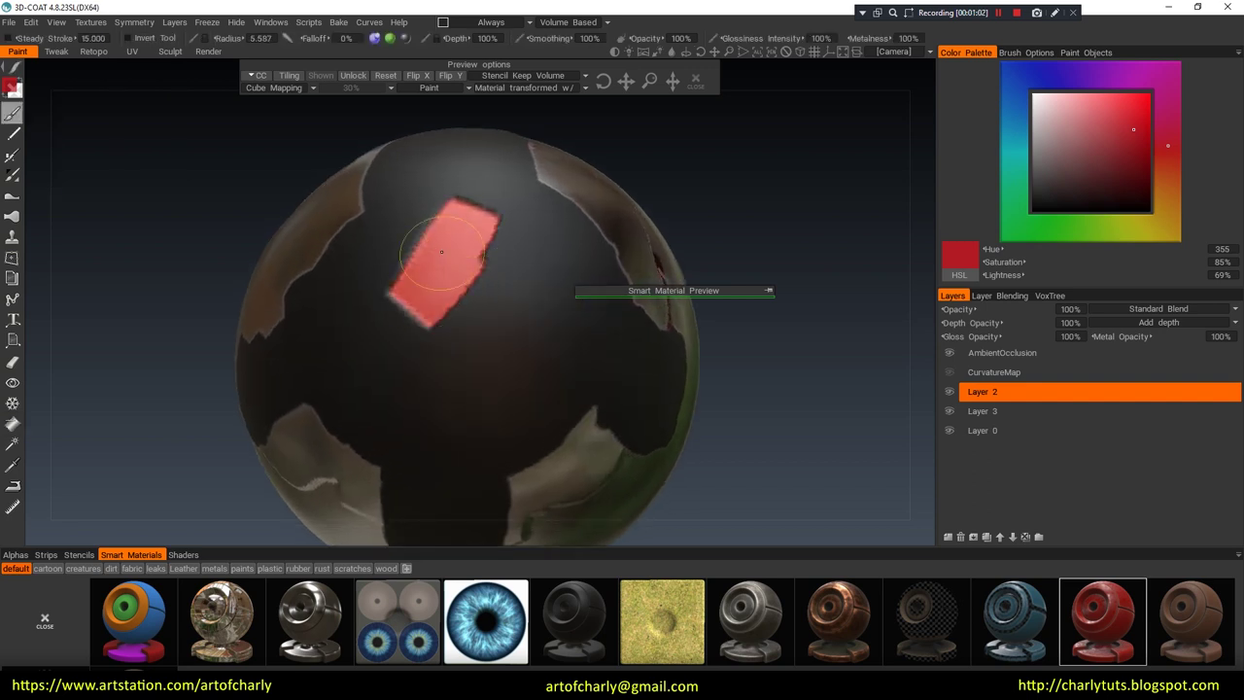
Step: Paint a large round red patch over the dark area of the sphere on Layer 2 with the red smart material
mouse_move(417, 249)
mouse_down()
mouse_move(402, 361)
mouse_move(430, 319)
mouse_move(496, 296)
mouse_move(413, 250)
mouse_move(478, 332)
mouse_move(446, 242)
mouse_move(398, 311)
mouse_move(540, 243)
mouse_move(355, 262)
mouse_move(499, 311)
mouse_move(366, 325)
mouse_up()
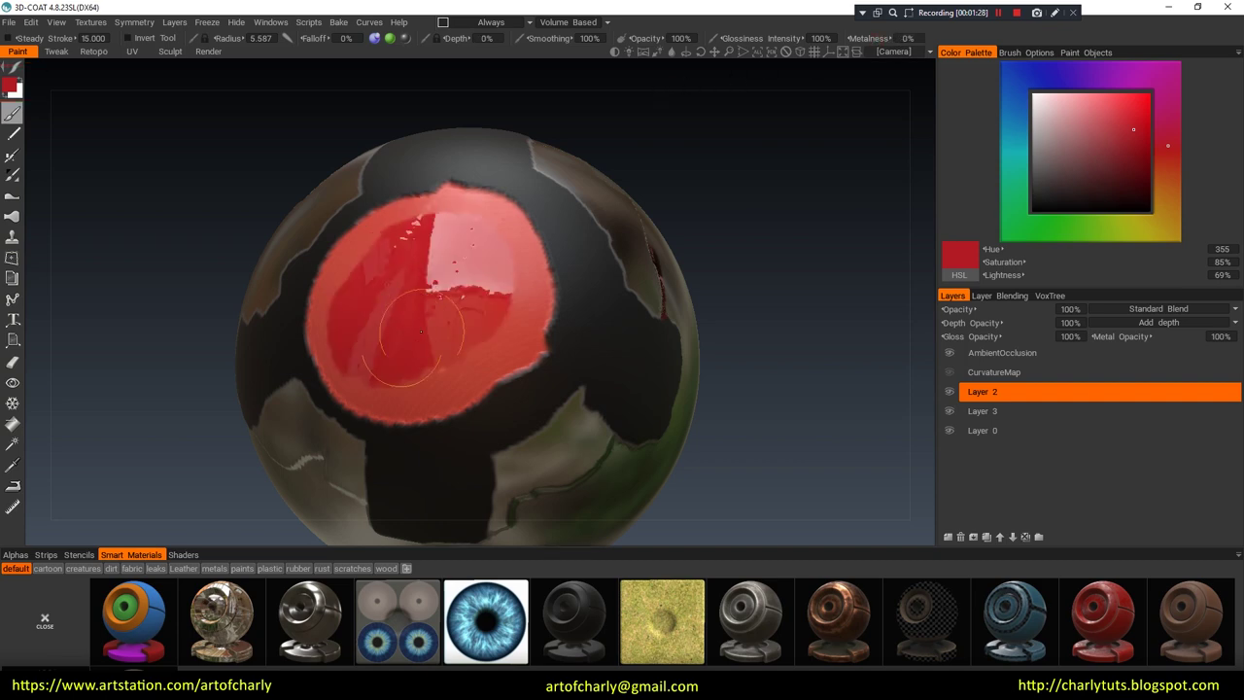
mouse_move(432, 314)
alt+mouse_down()
mouse_move(561, 266)
mouse_move(435, 278)
mouse_move(486, 379)
alt+mouse_up()
mouse_move(492, 331)
alt+mouse_down()
mouse_move(508, 305)
mouse_move(546, 303)
mouse_move(450, 305)
mouse_move(456, 314)
mouse_move(477, 322)
mouse_move(478, 292)
alt+mouse_up()
scroll(477, 321, up, 3)
scroll(461, 325, down, 6)
scroll(469, 336, up, 2)
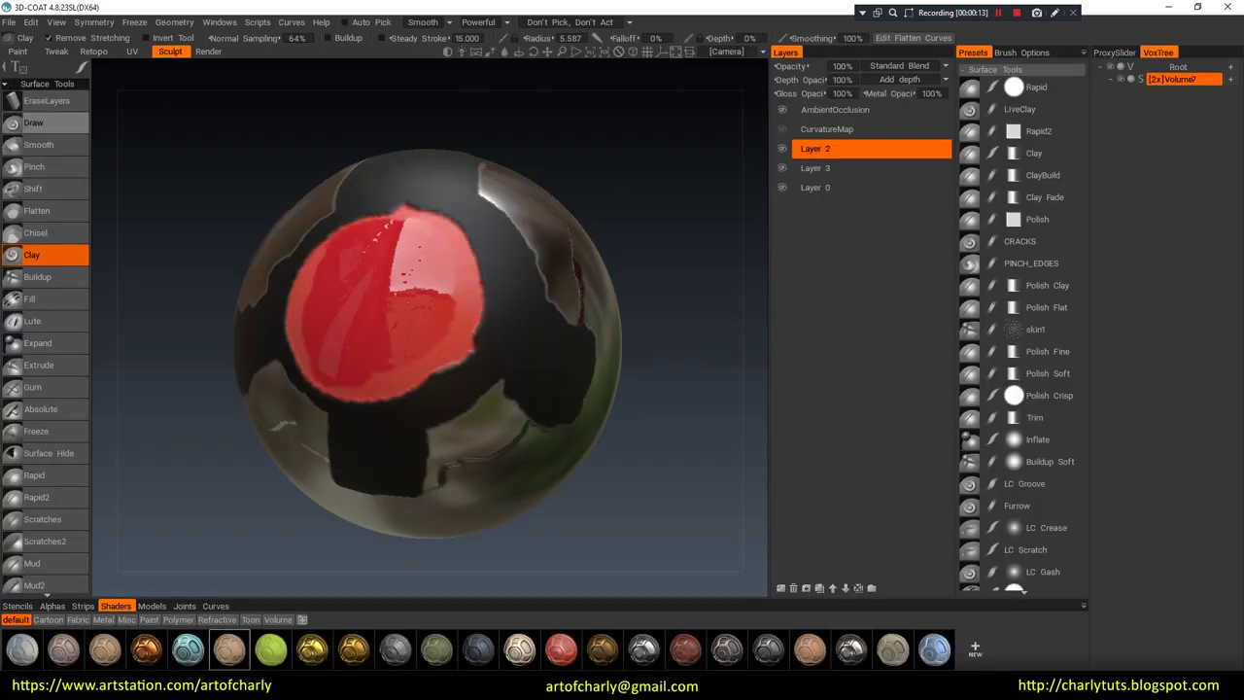
Step: Export the sphere as an OBJ file with the reduction percent set to 0
click(8, 22)
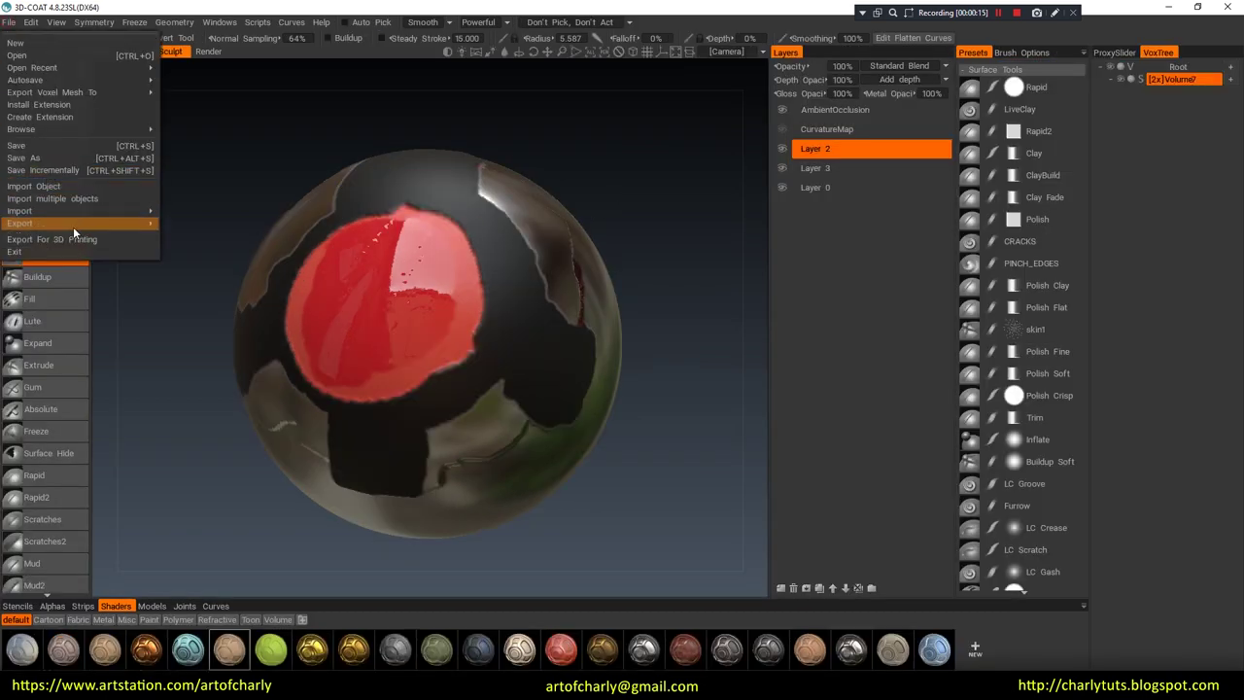
mouse_move(72, 226)
click(197, 228)
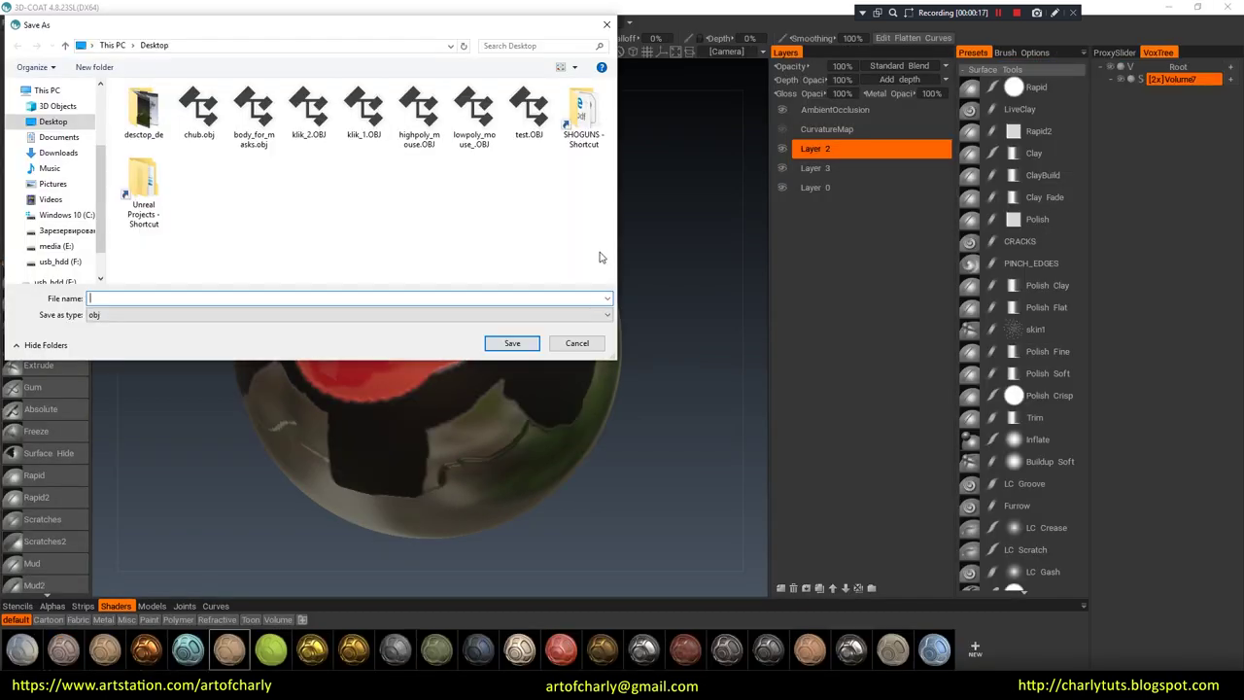
click(138, 314)
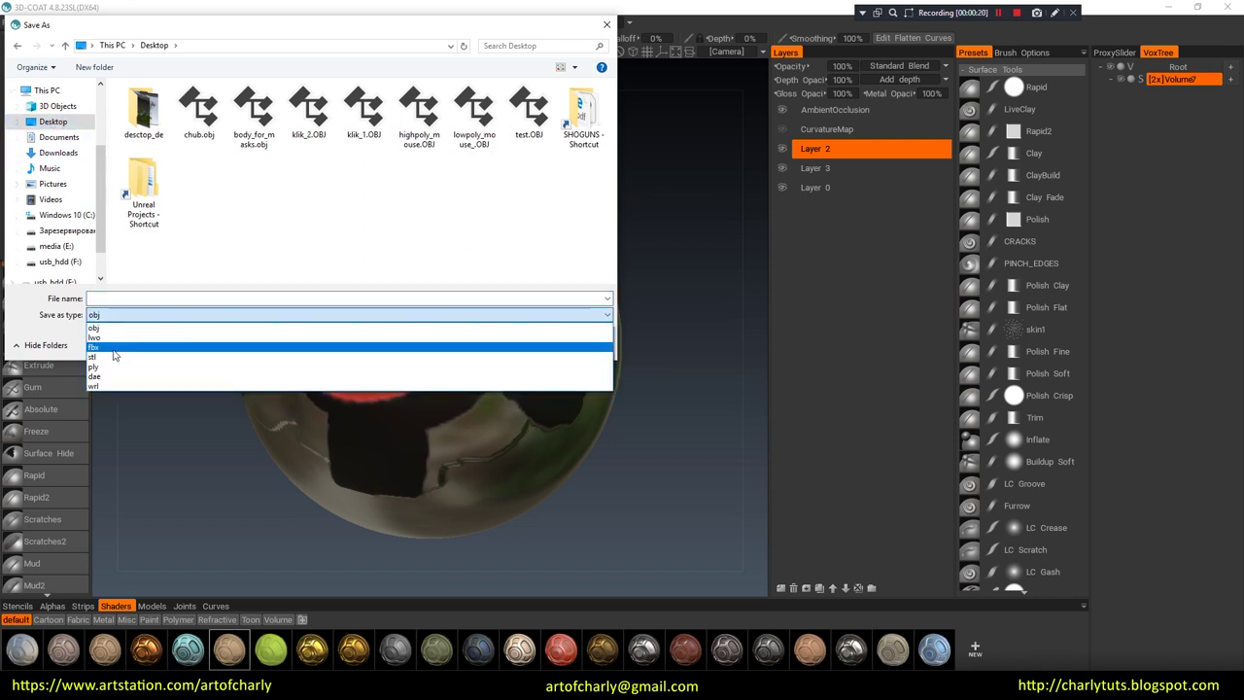
click(136, 326)
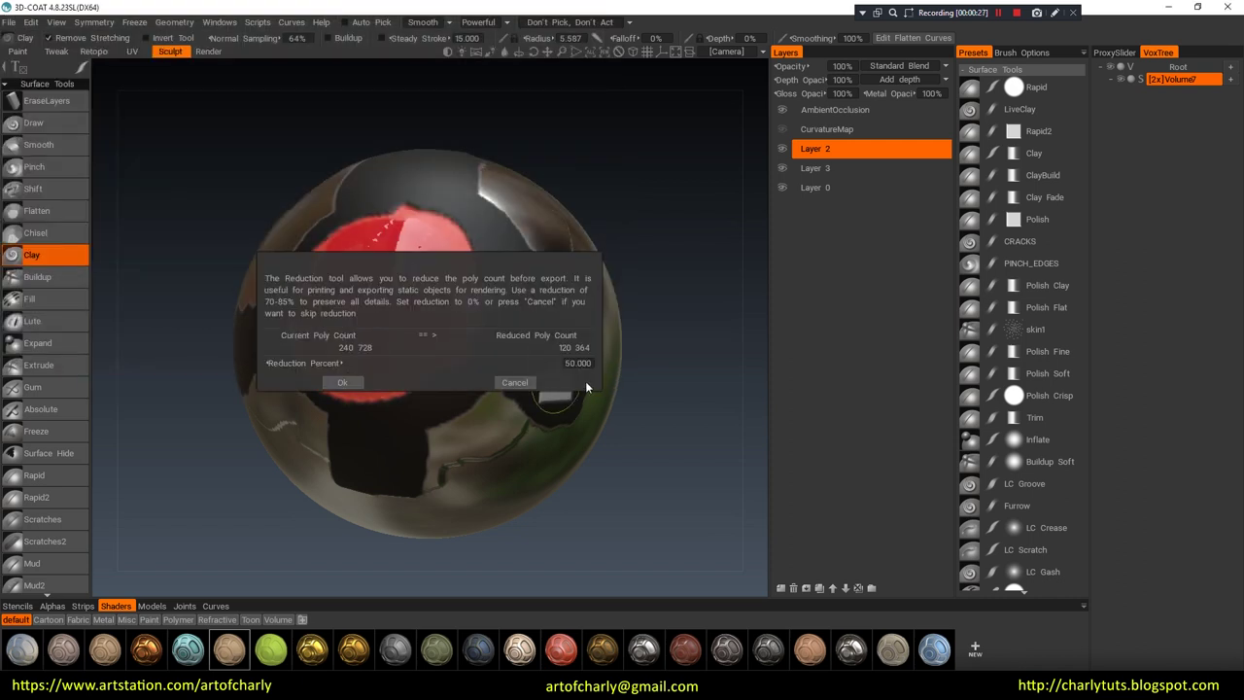
click(586, 361)
text(0)
key(Return)
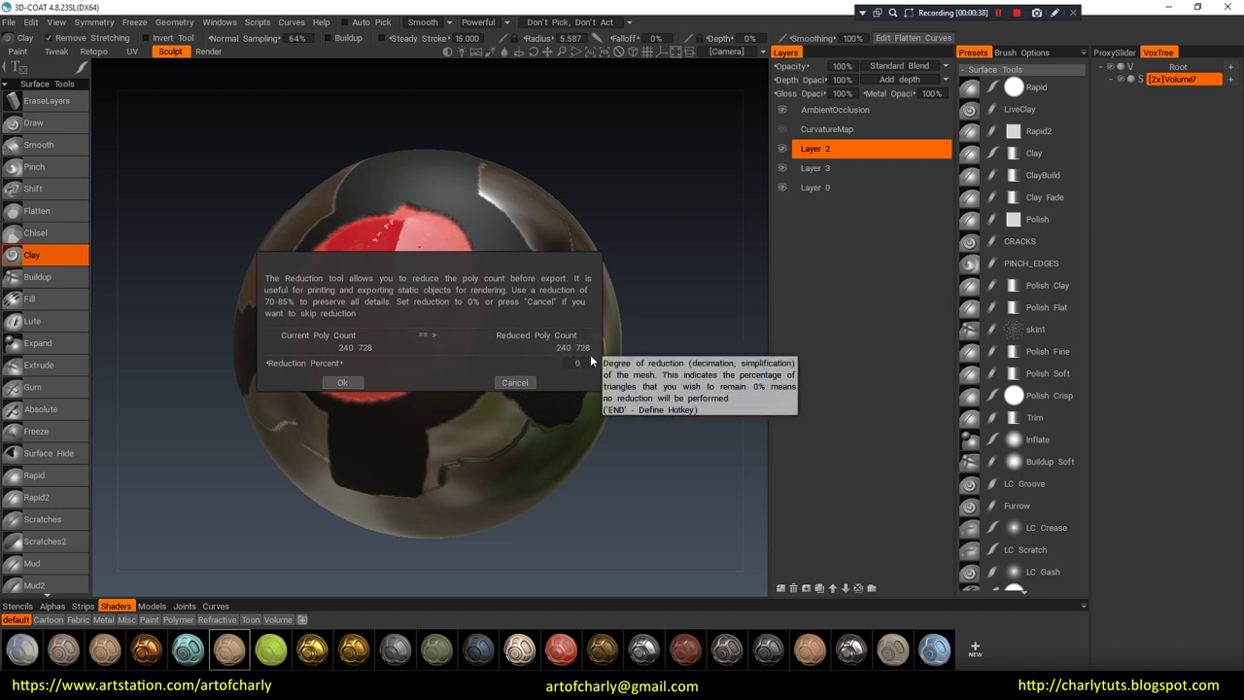
click(342, 382)
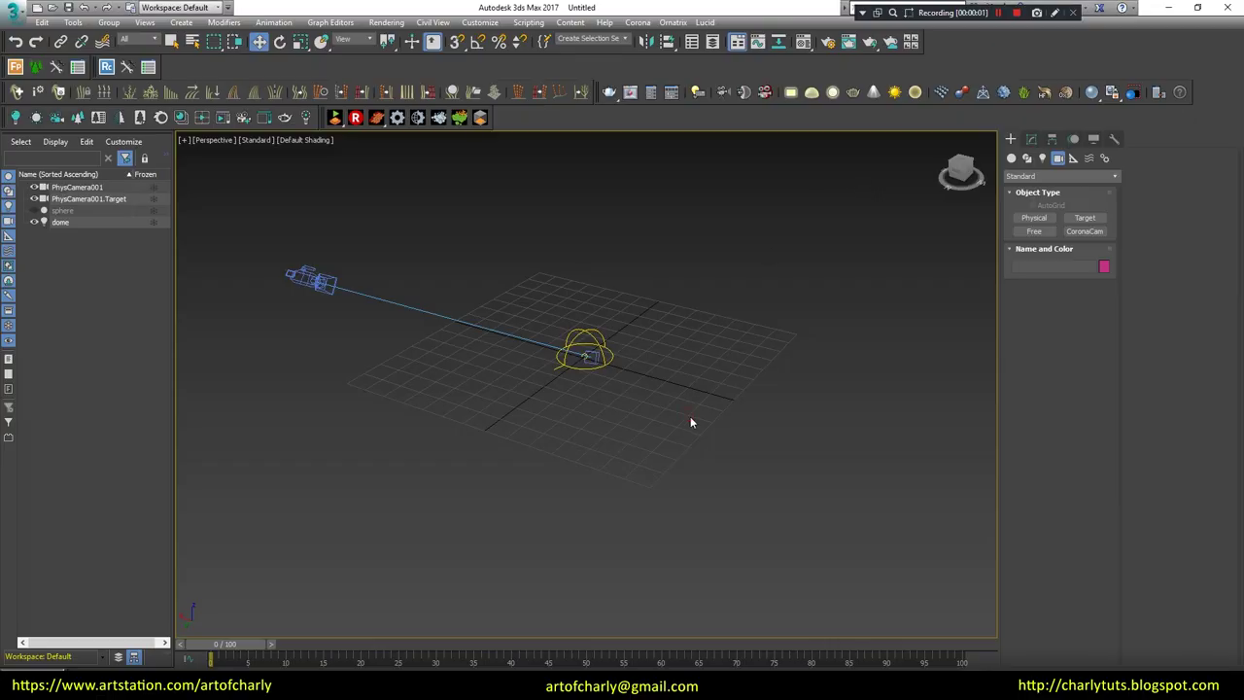
Step: Switch to 3ds Max and examine the dome V-Ray light's settings, including its HDR texture and dome options
click(593, 330)
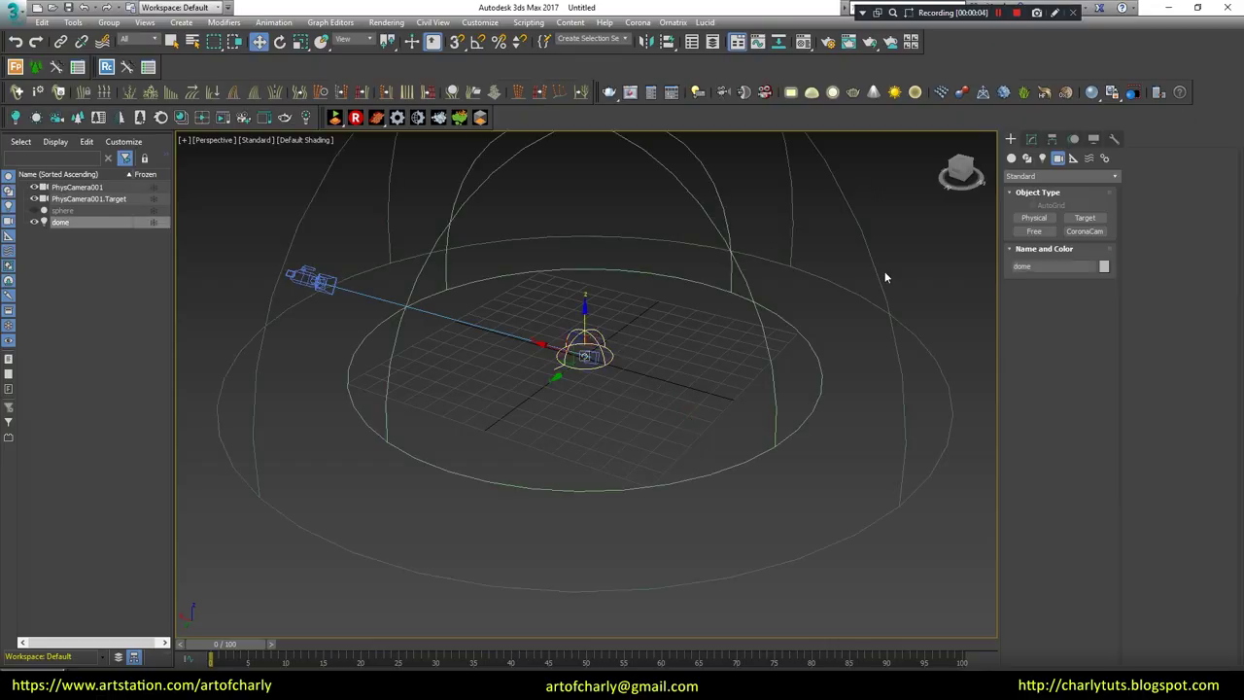
click(1031, 140)
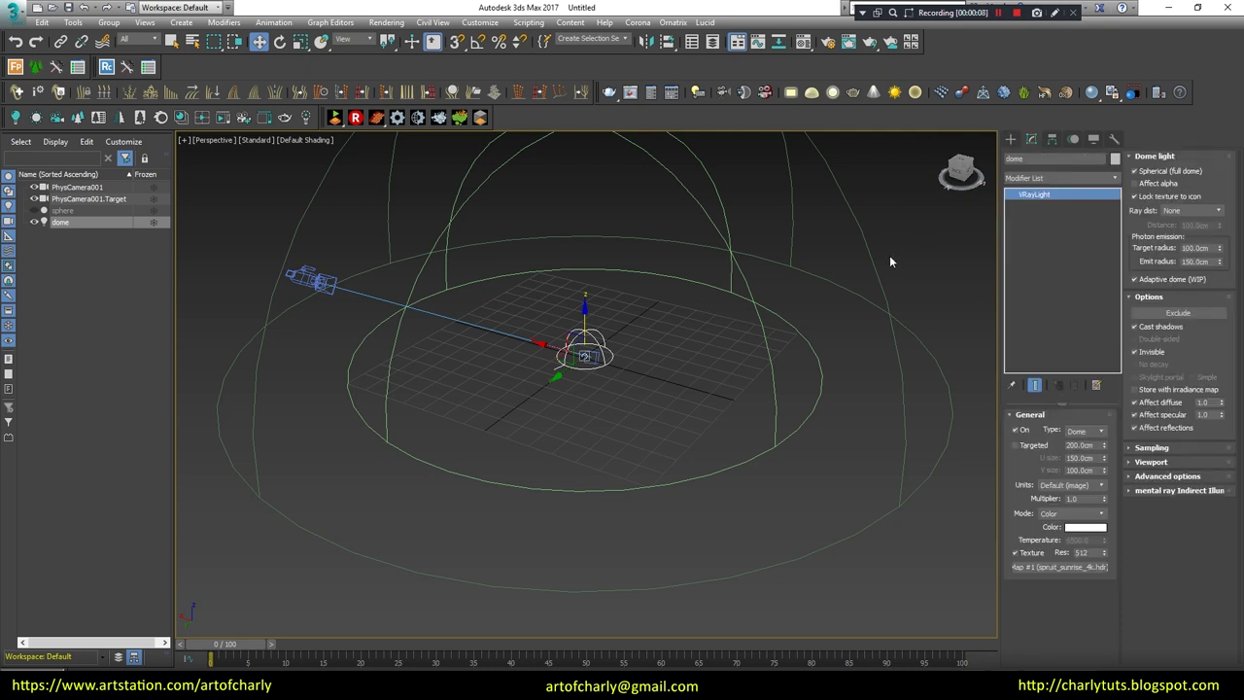
mouse_move(1183, 288)
Step: Unhide the imported sphere mesh in the scene and deselect it
click(65, 211)
click(34, 209)
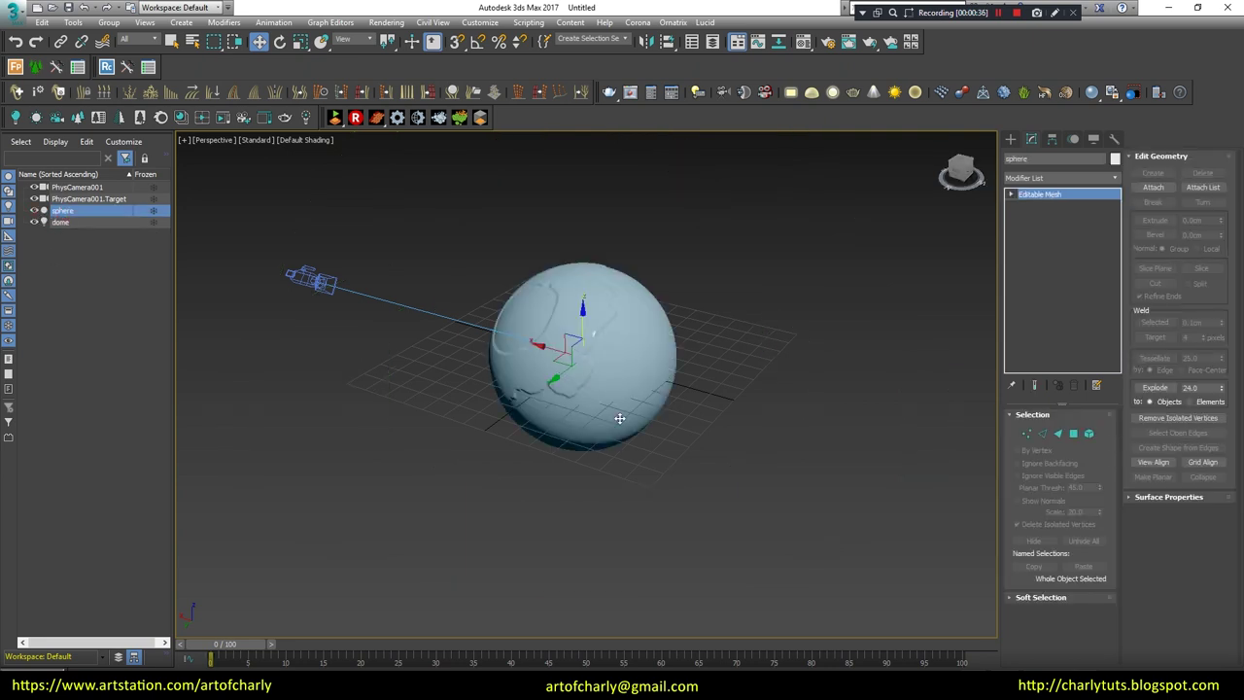
click(759, 403)
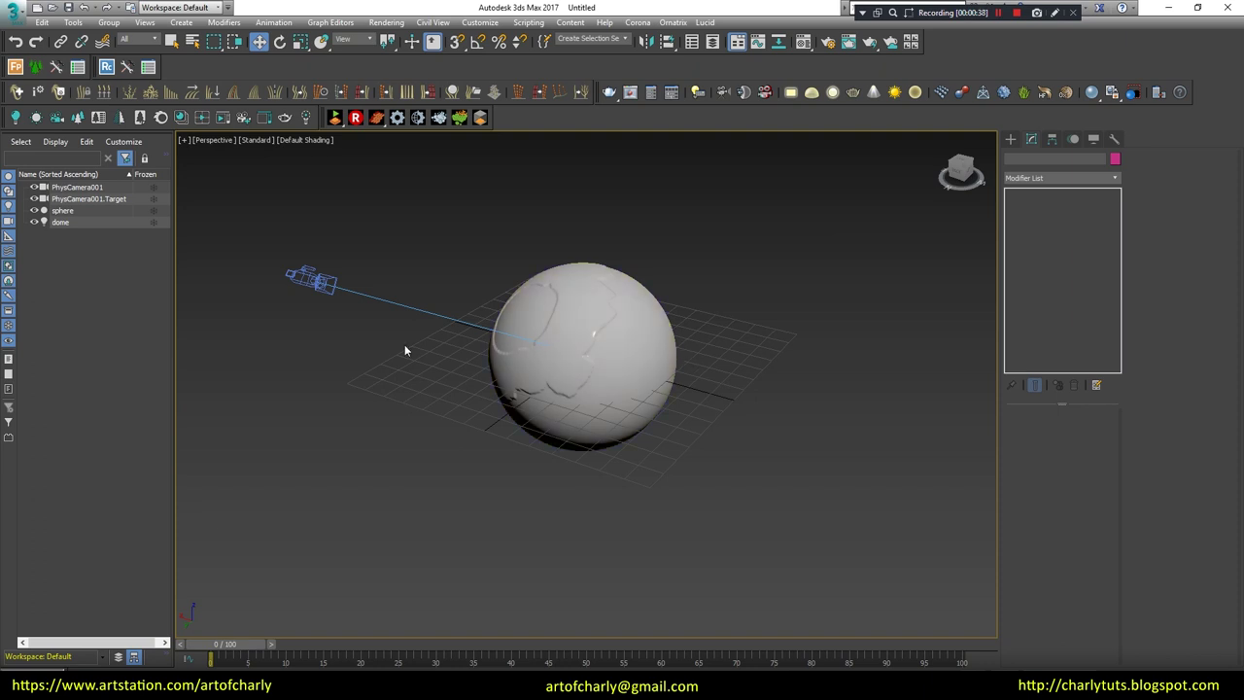
Step: Show the scene through PhysCamera001 and start an interactive render in the V-Ray frame buffer
click(311, 280)
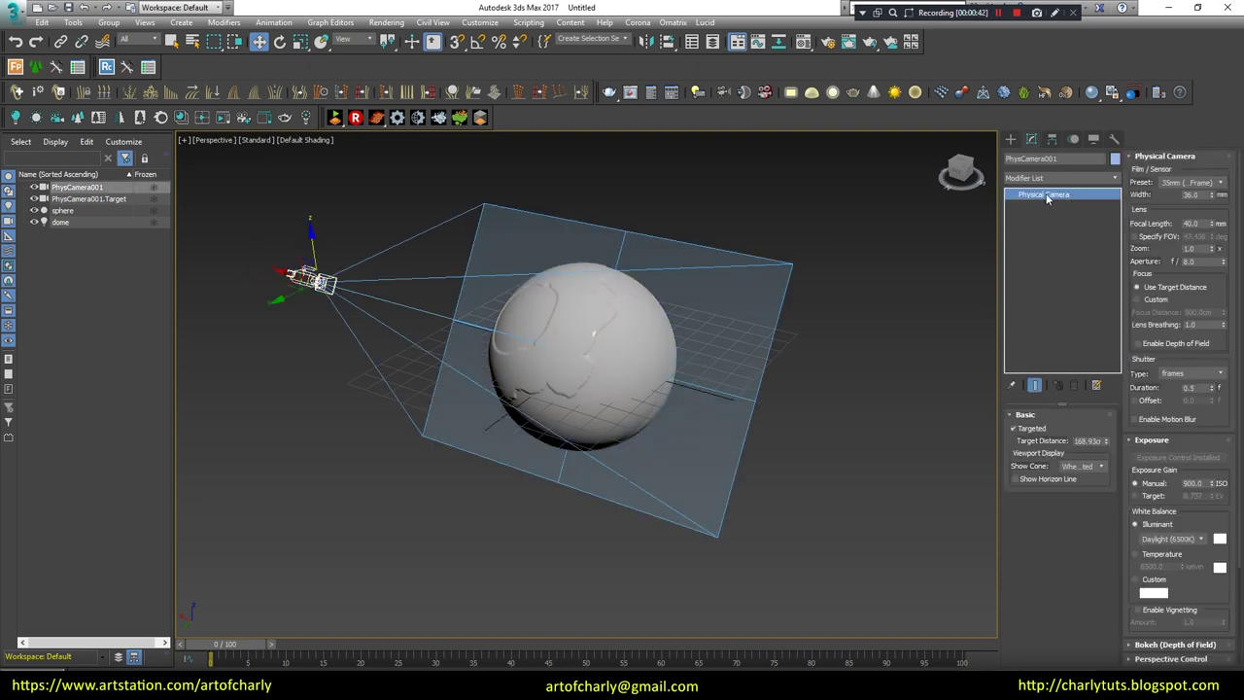
click(789, 321)
key(c)
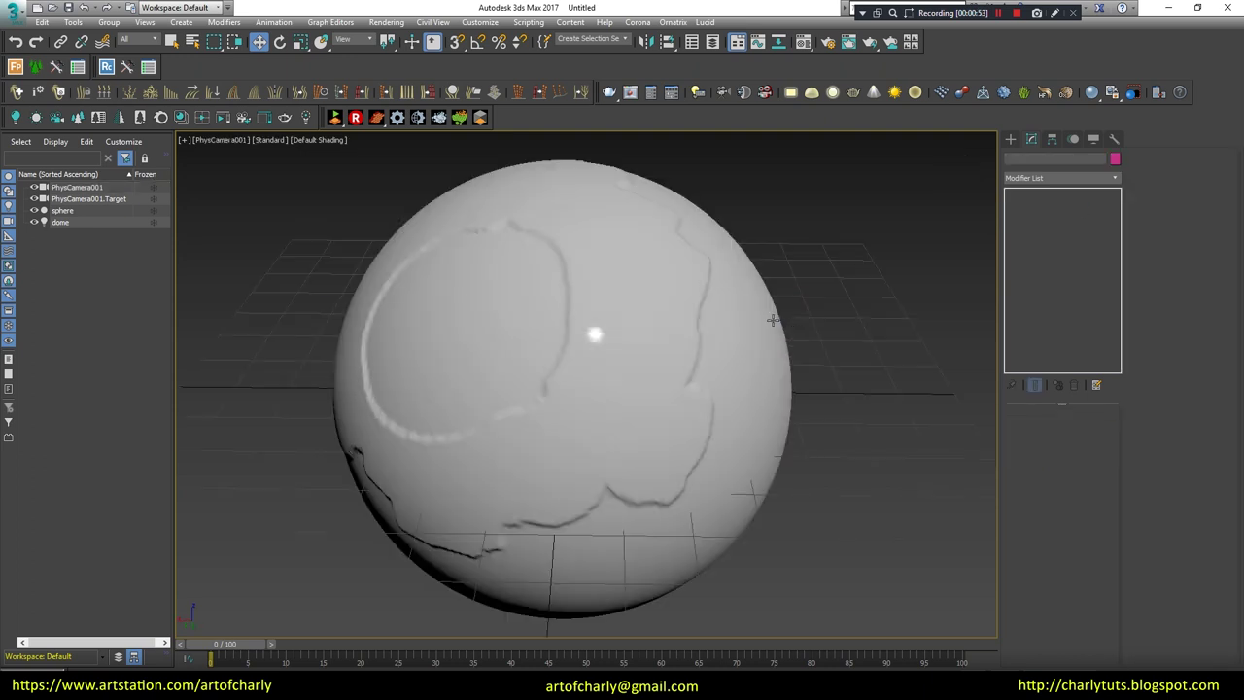
click(629, 92)
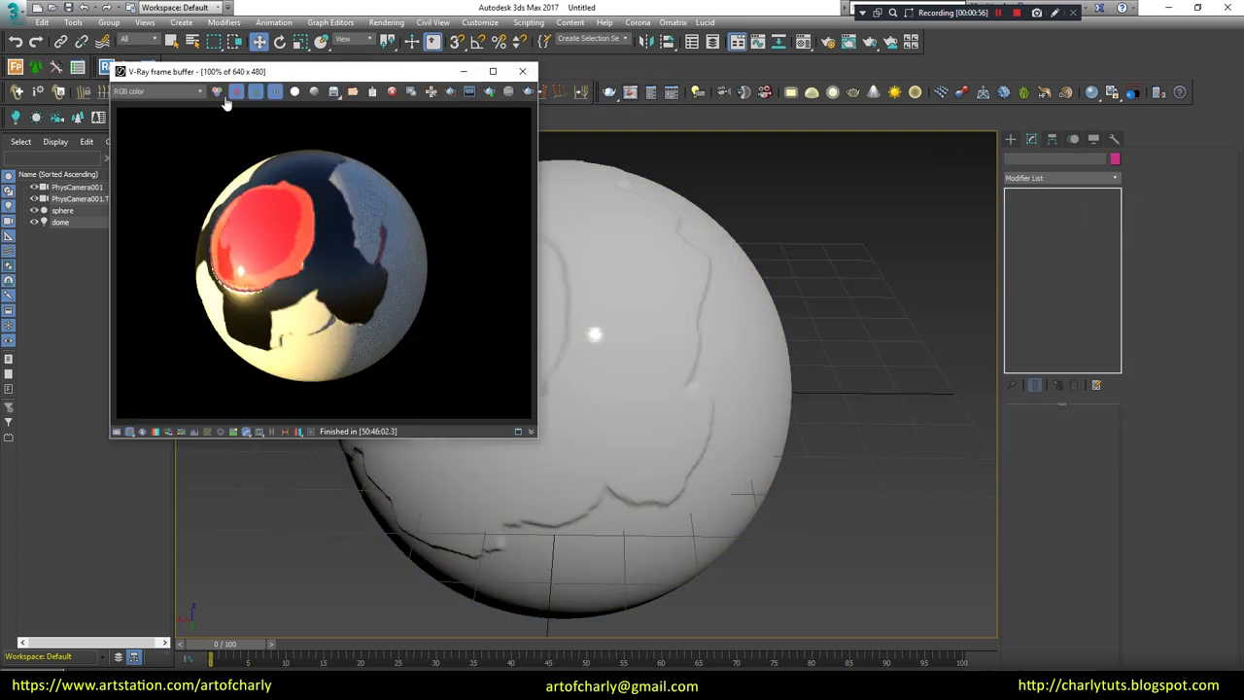
click(489, 93)
Step: Examine the diffuse Color Correction map of the 01 - Default material, including its vertex colour source and gamma
key(m)
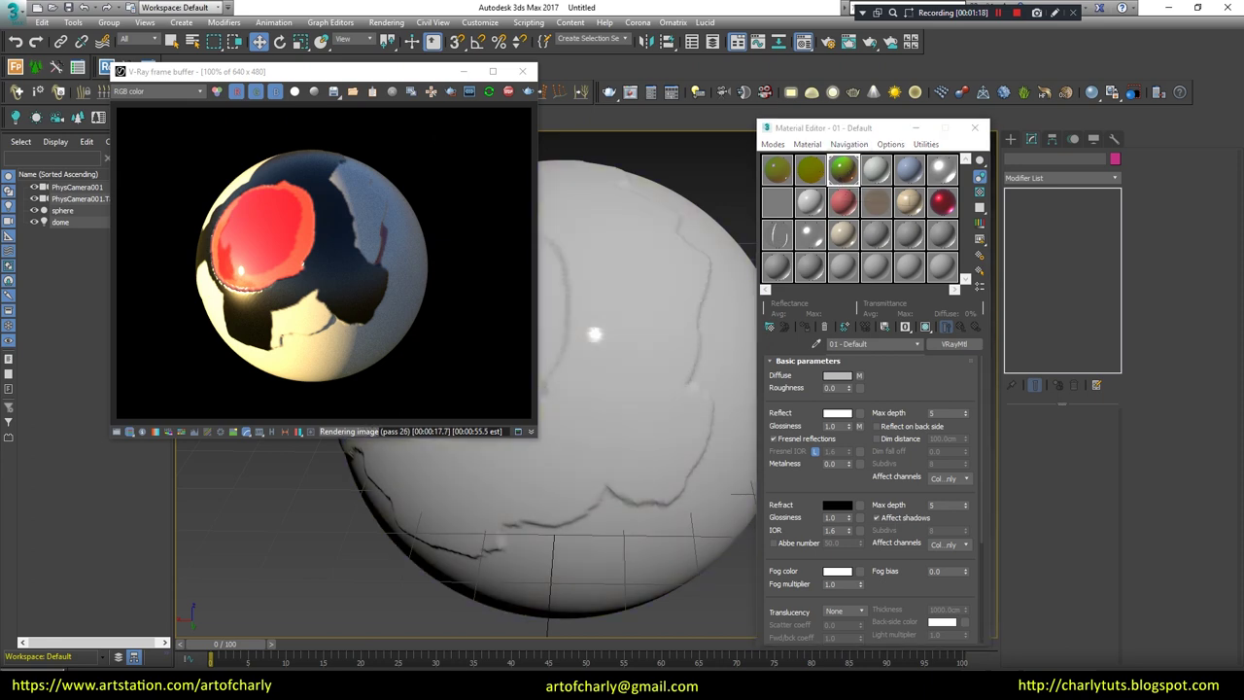
click(860, 375)
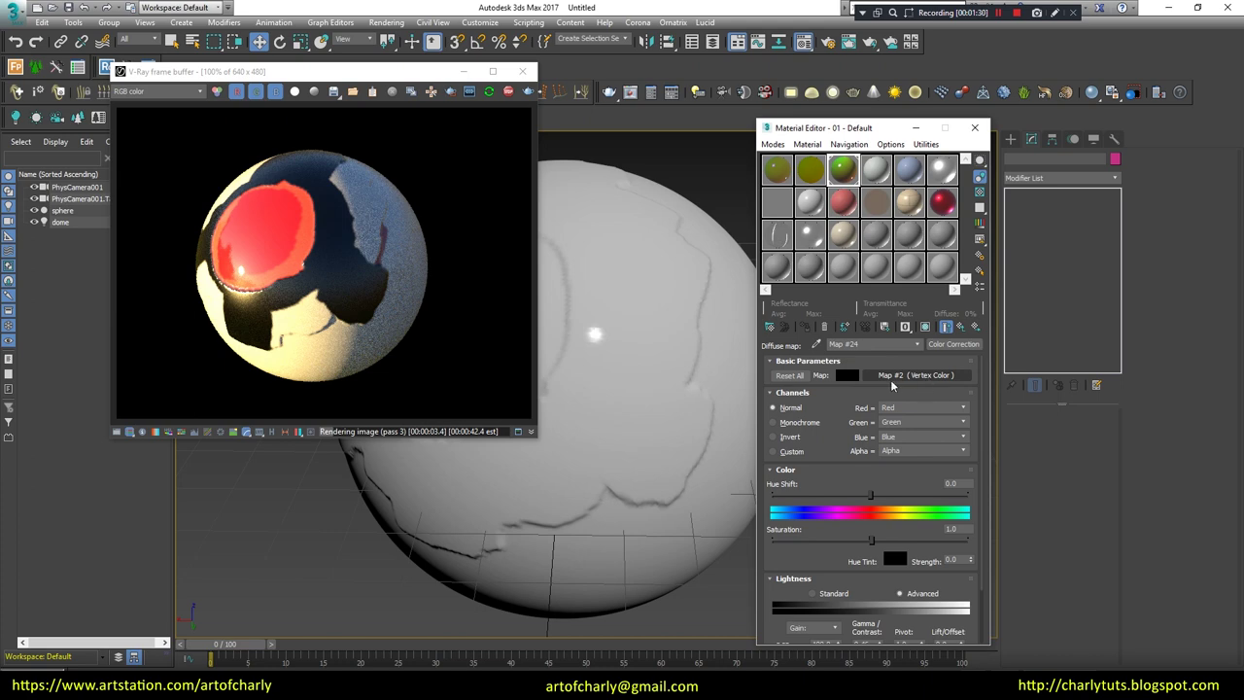
scroll(833, 406, down, 3)
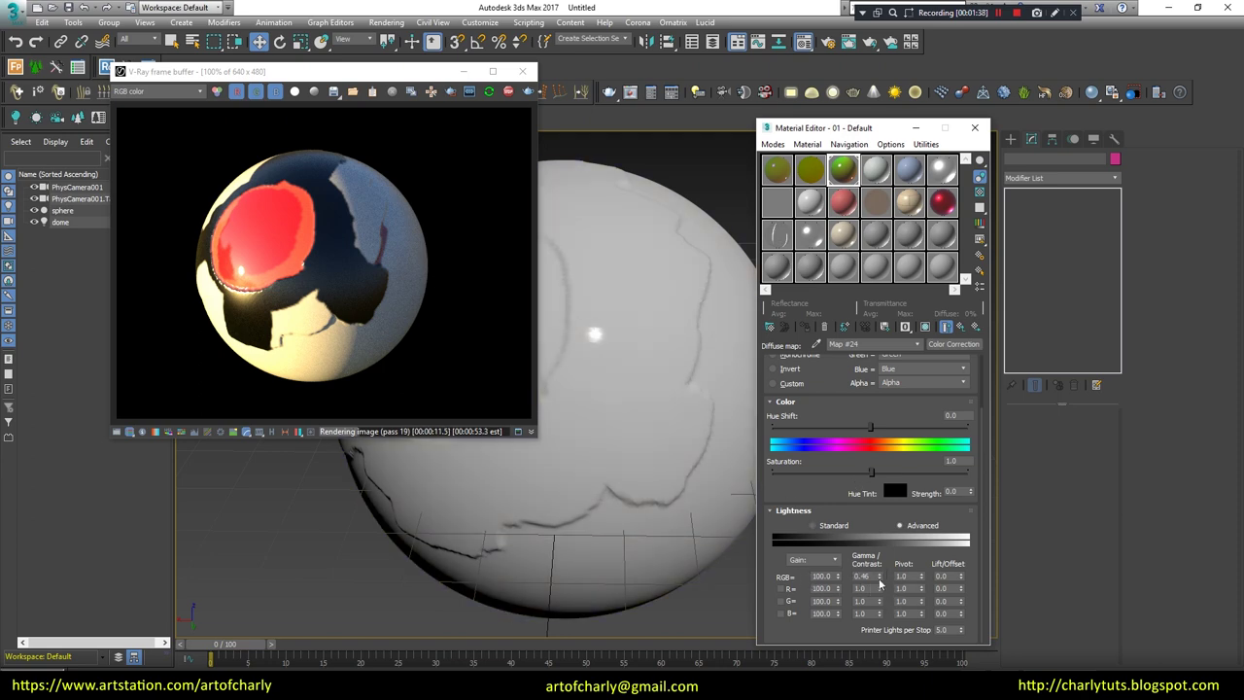
click(925, 327)
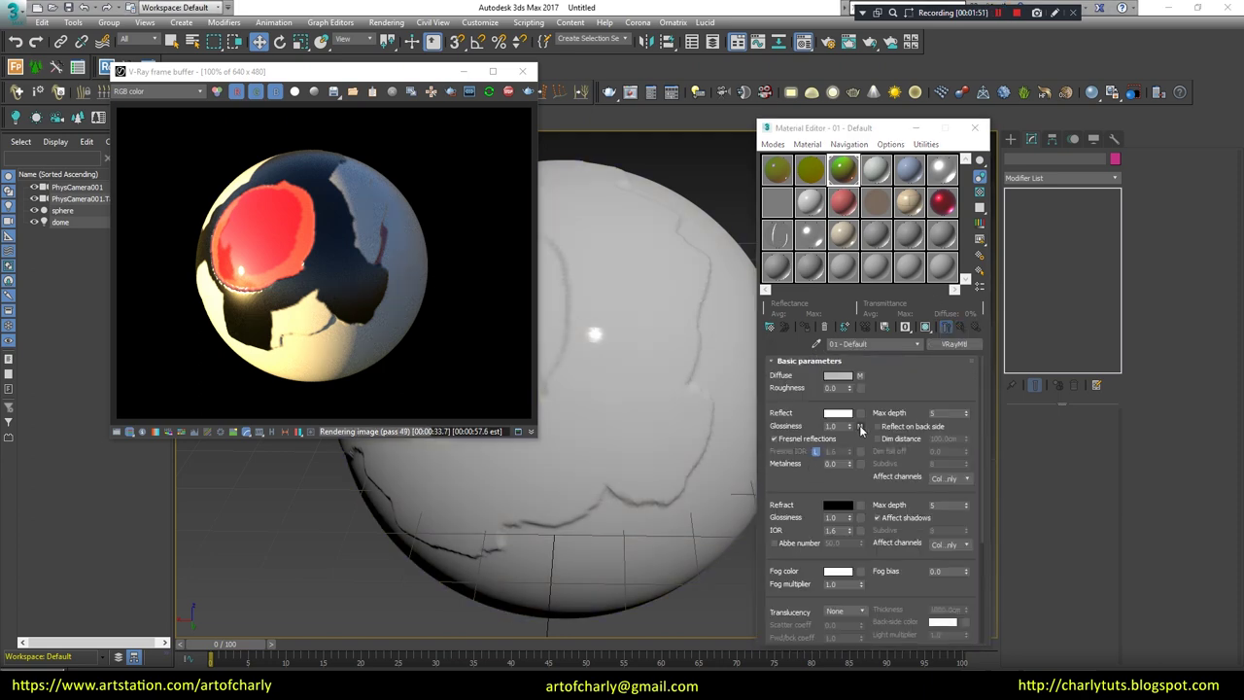
Step: Examine the custom channel setup of the 01 - Default material's reflection glossiness map and check the render from a slightly rotated camera
click(859, 426)
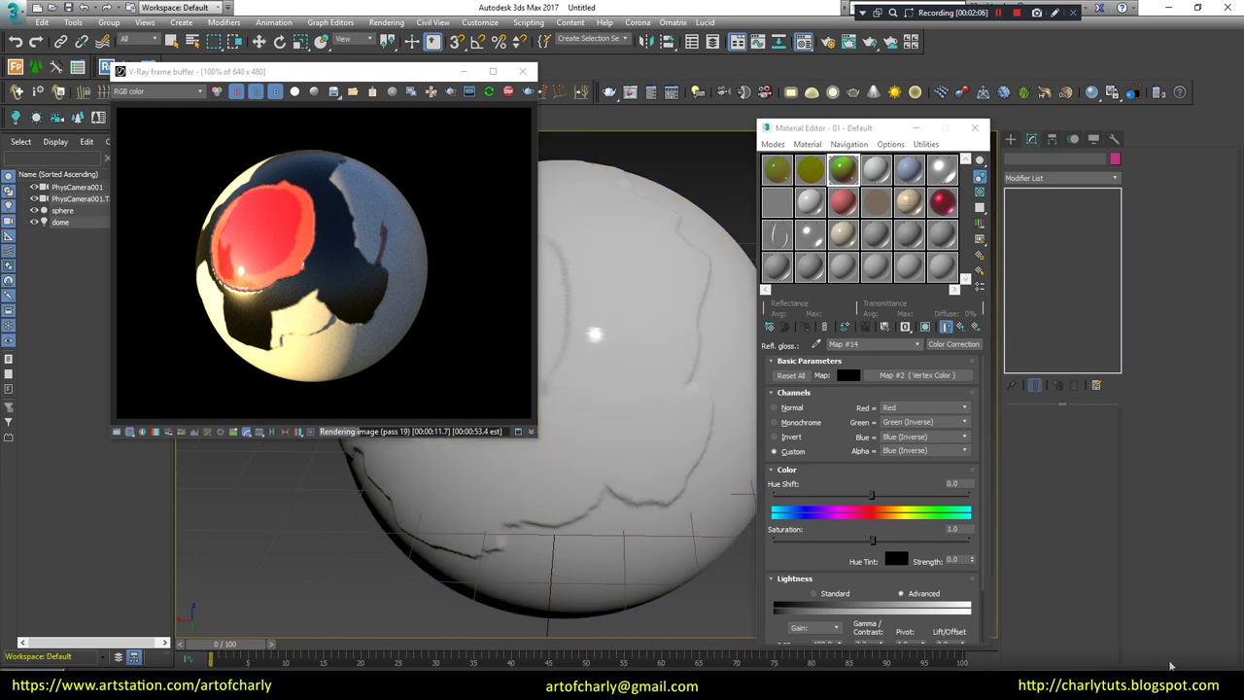
alt+middle_drag(594, 336, 627, 353)
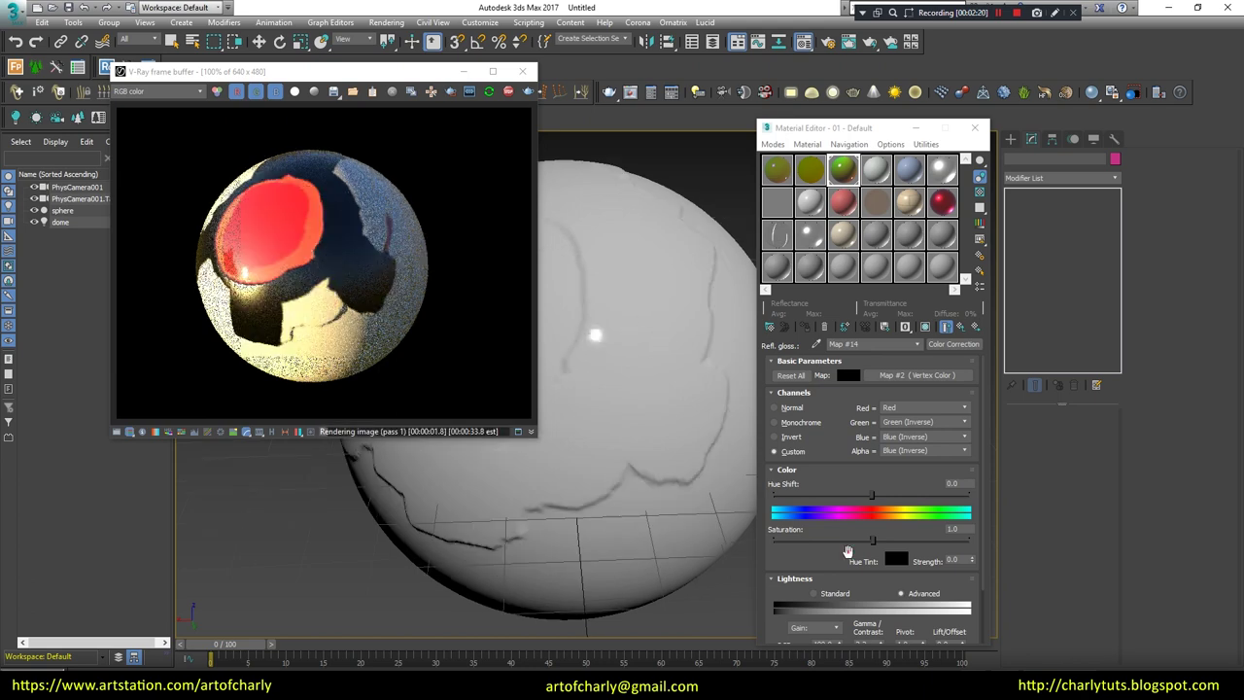
drag(848, 551, 846, 501)
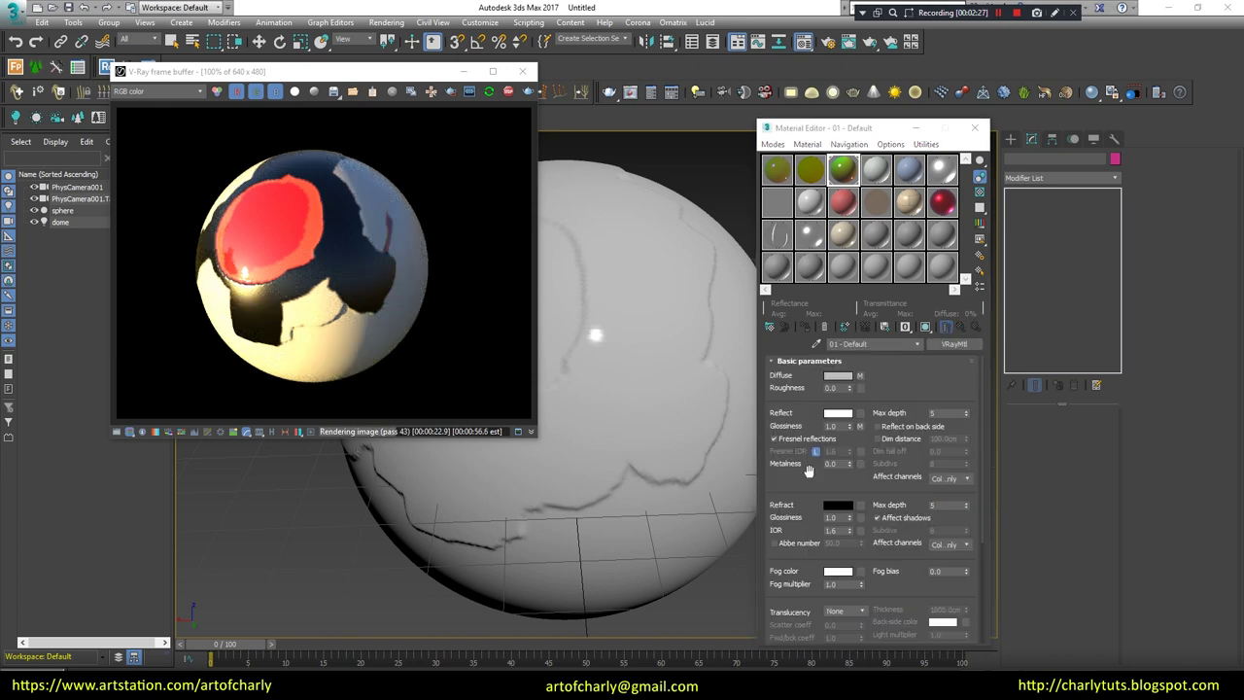
drag(807, 468, 790, 216)
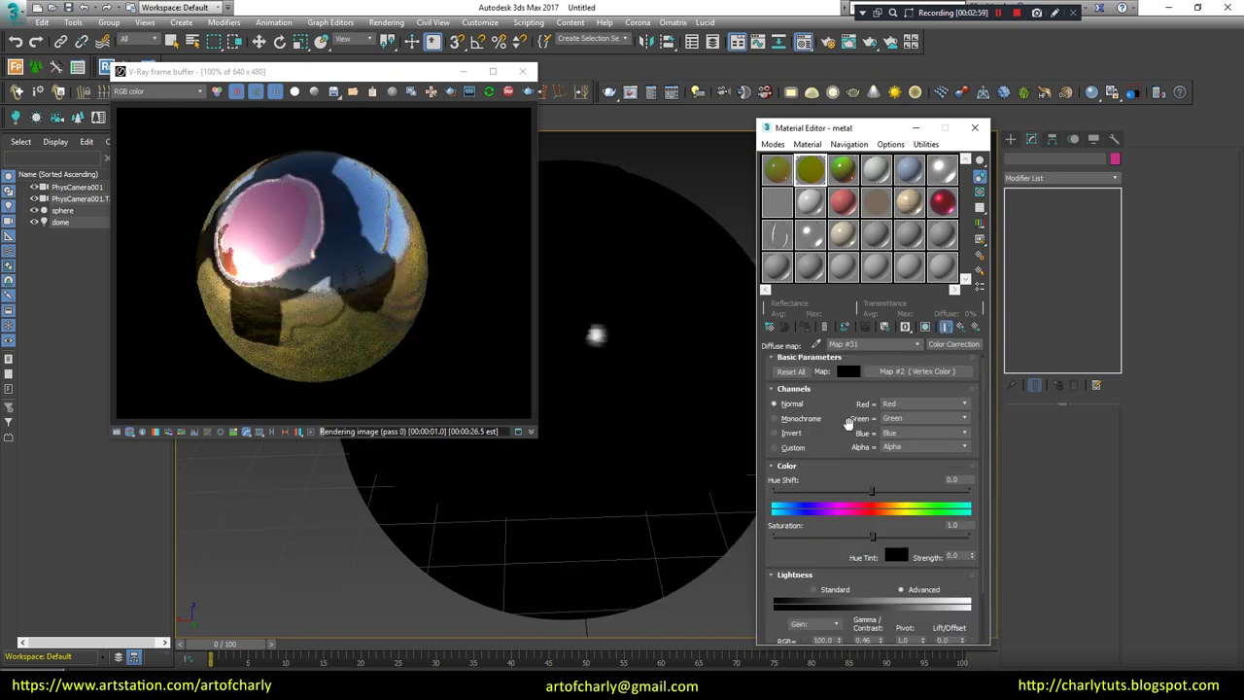
Step: Examine the diffuse and reflect Color Correction maps of the metal material, including their gamma settings
drag(893, 527, 893, 462)
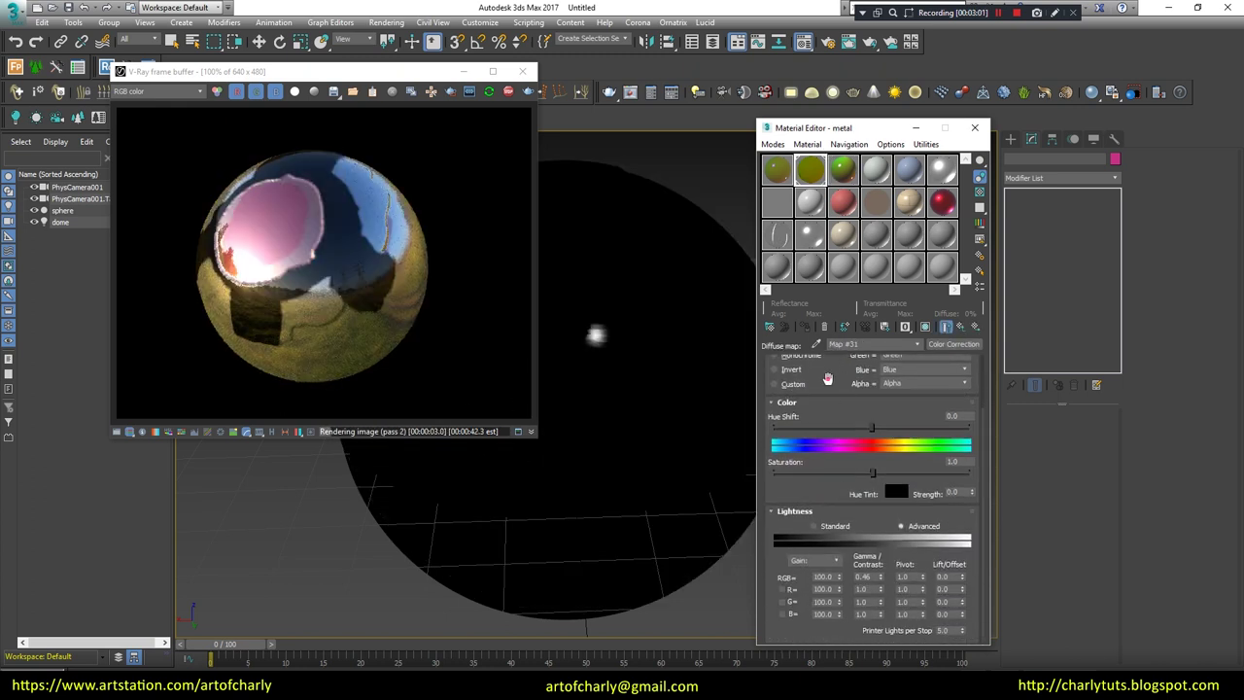
drag(827, 378, 813, 522)
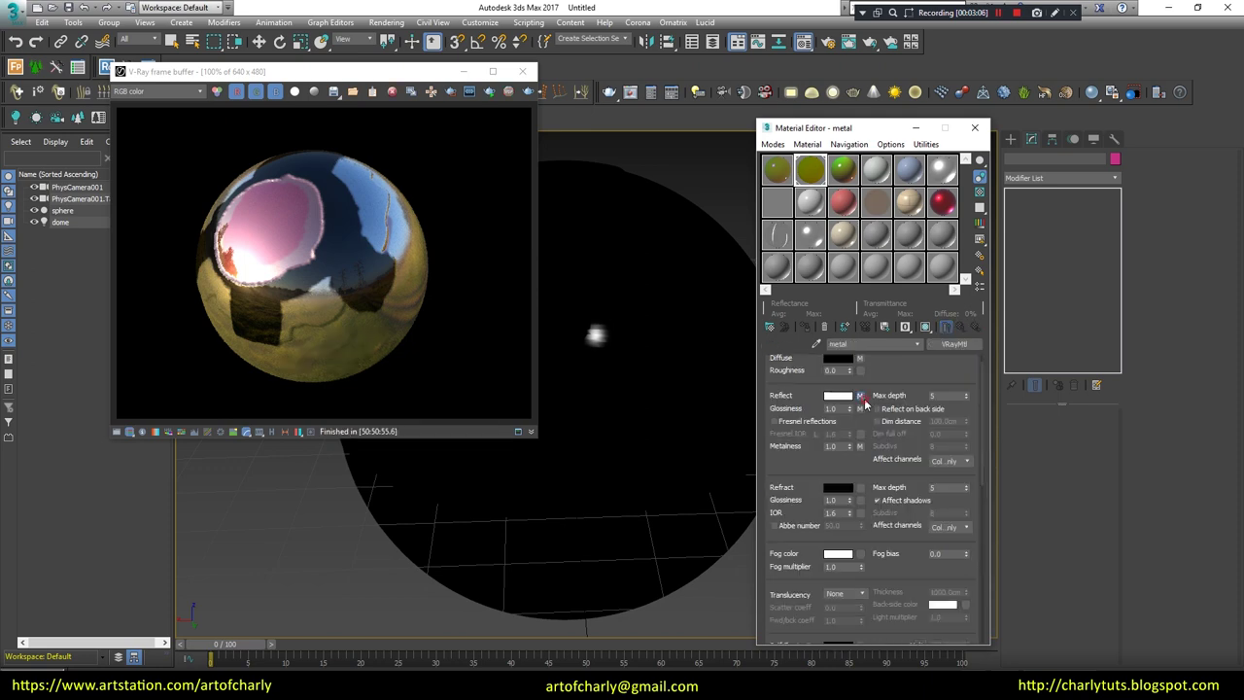
click(860, 397)
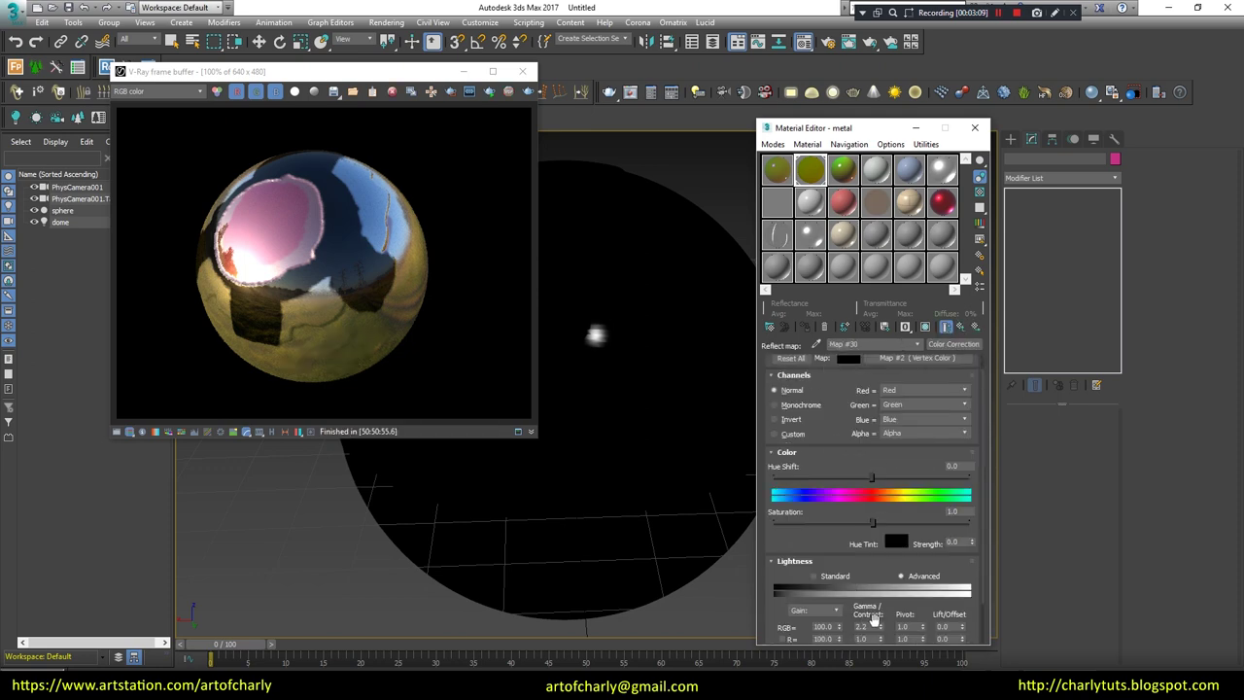
click(961, 329)
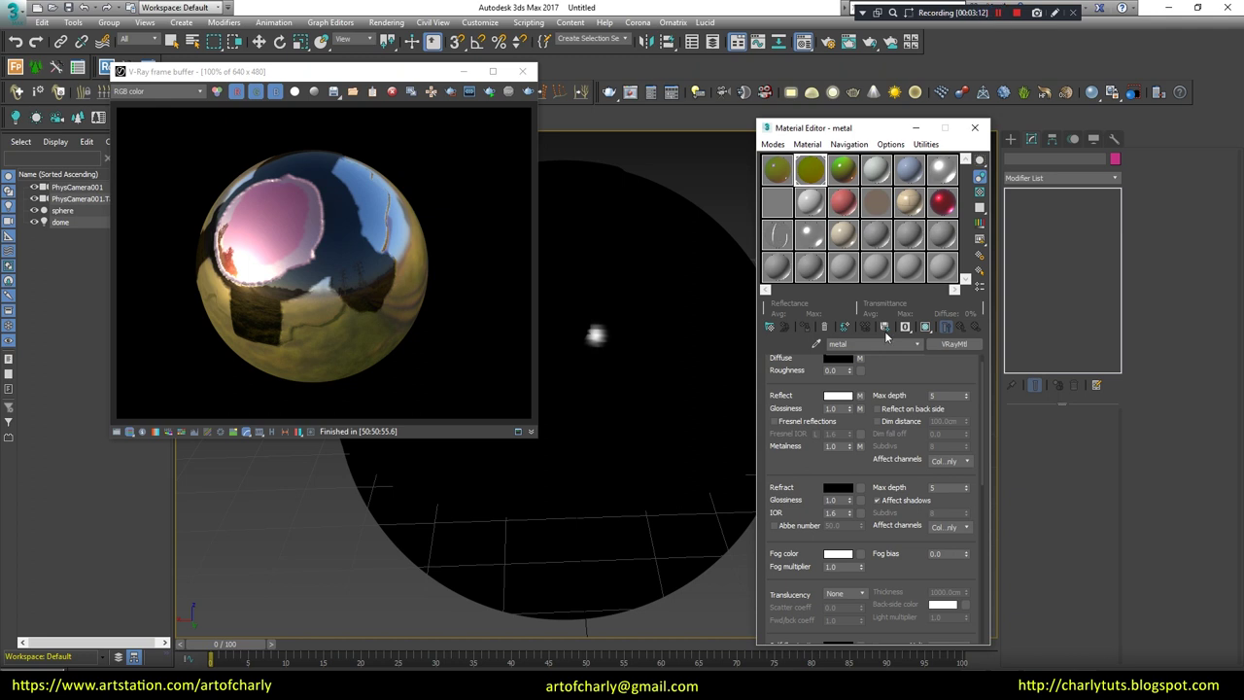
Step: Raise the brightness of the metal material's glossiness Color Correction map with the interactive render running
click(861, 412)
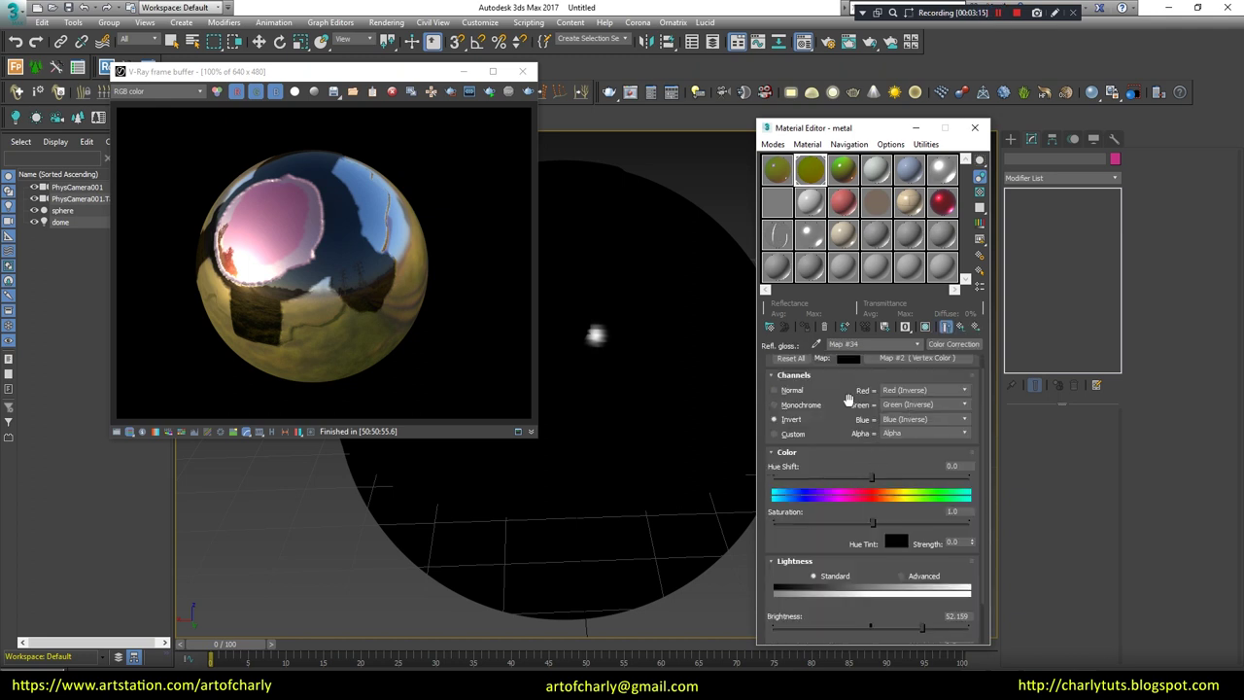
scroll(913, 413, up, 1)
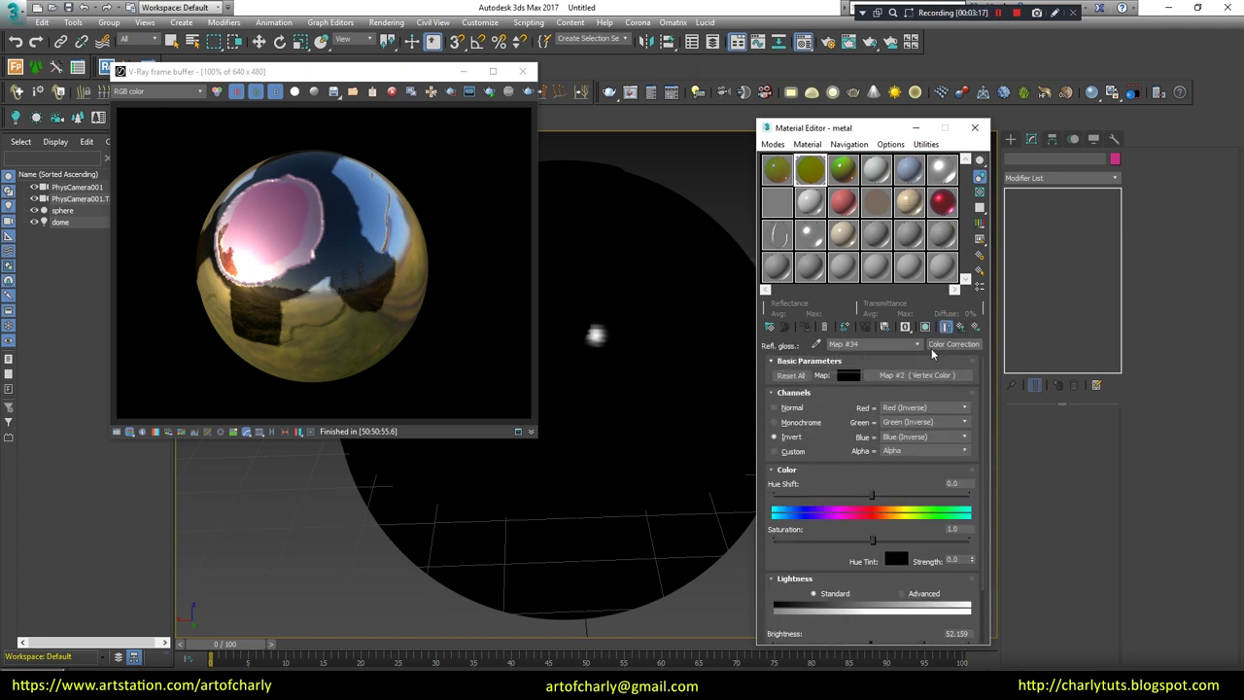
scroll(917, 529, down, 4)
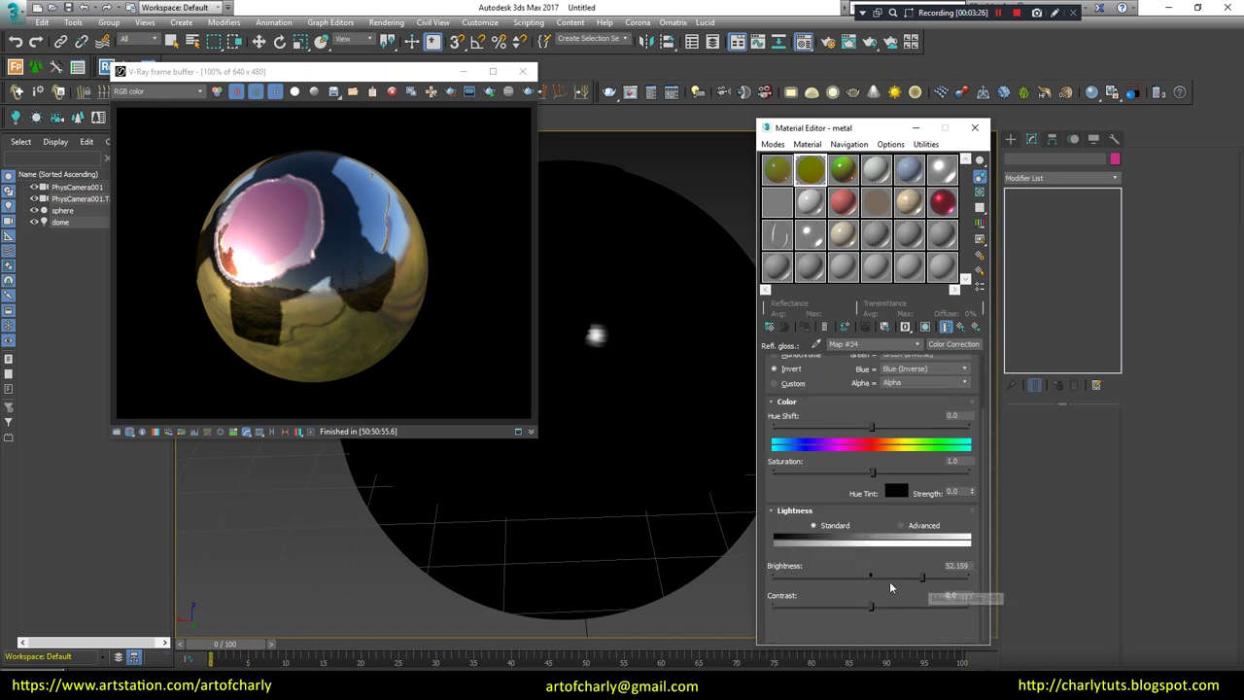
click(490, 93)
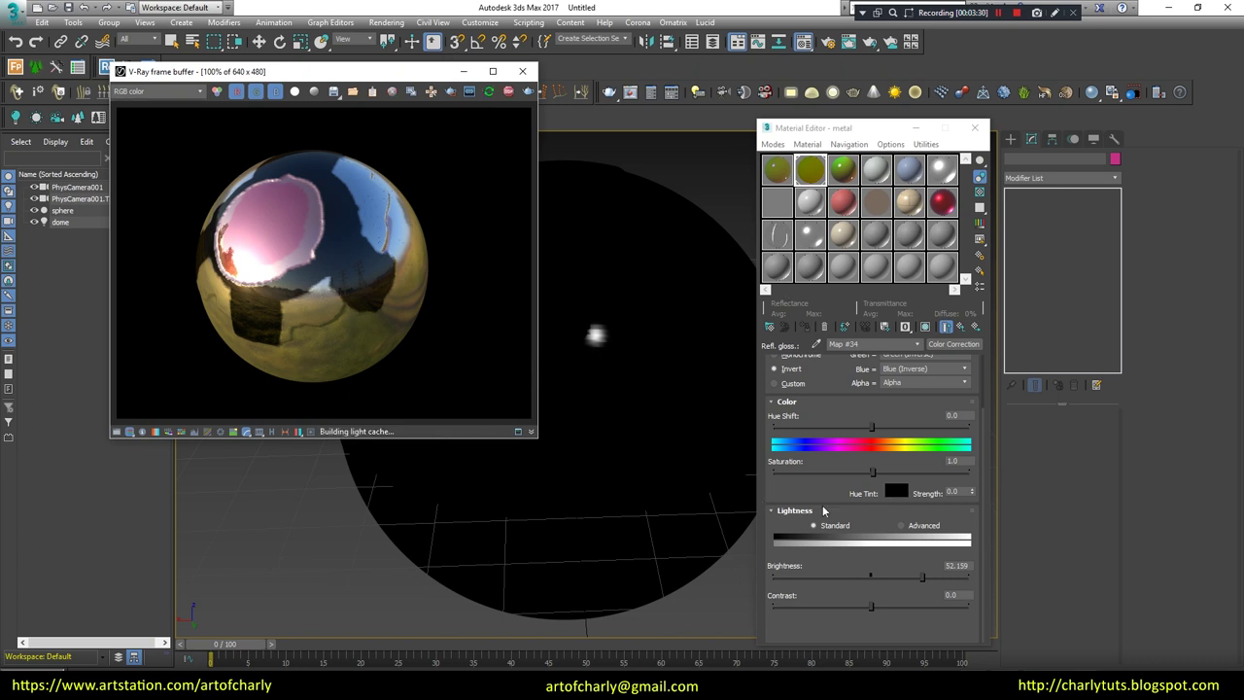
click(920, 578)
drag(920, 577, 971, 576)
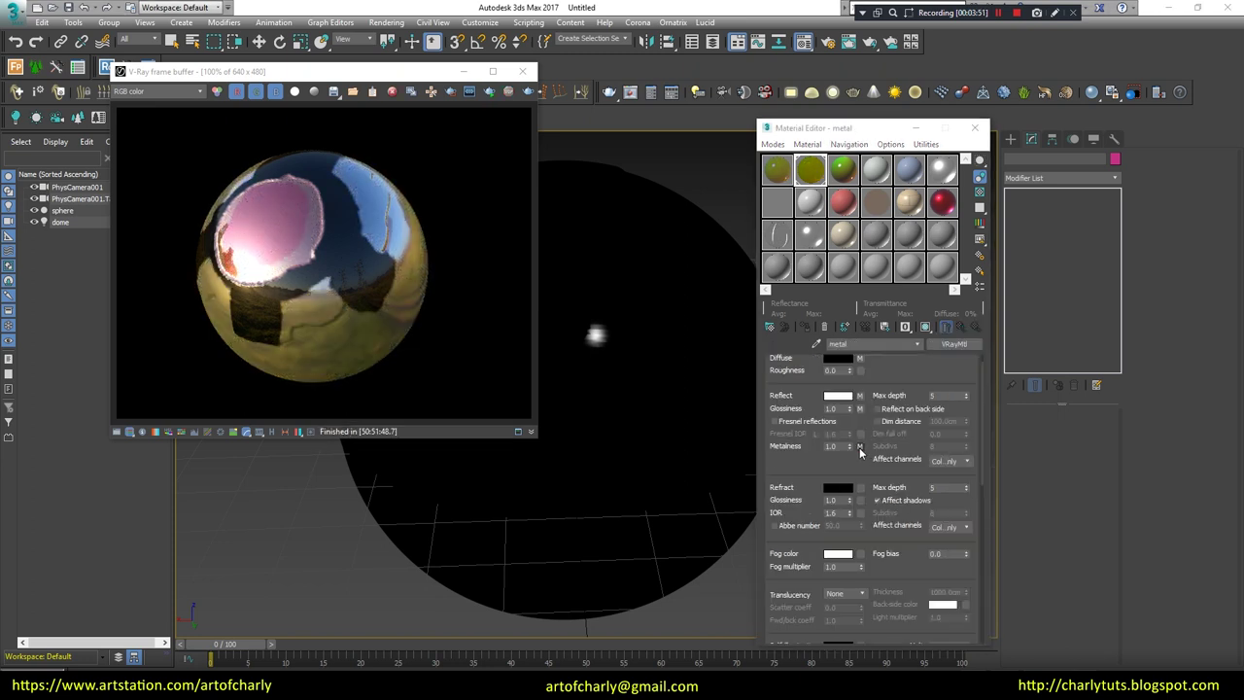
Step: Examine the metal material's metalness map and the blend material's coat material and blend amount map
click(859, 446)
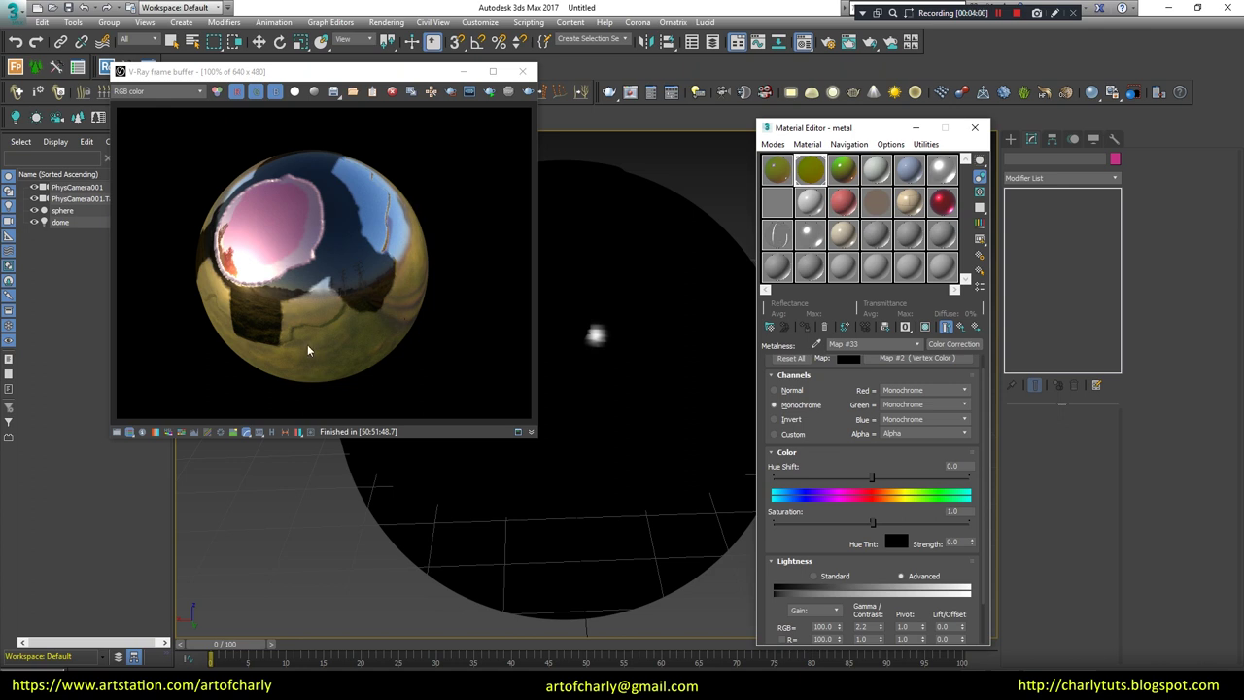
click(962, 327)
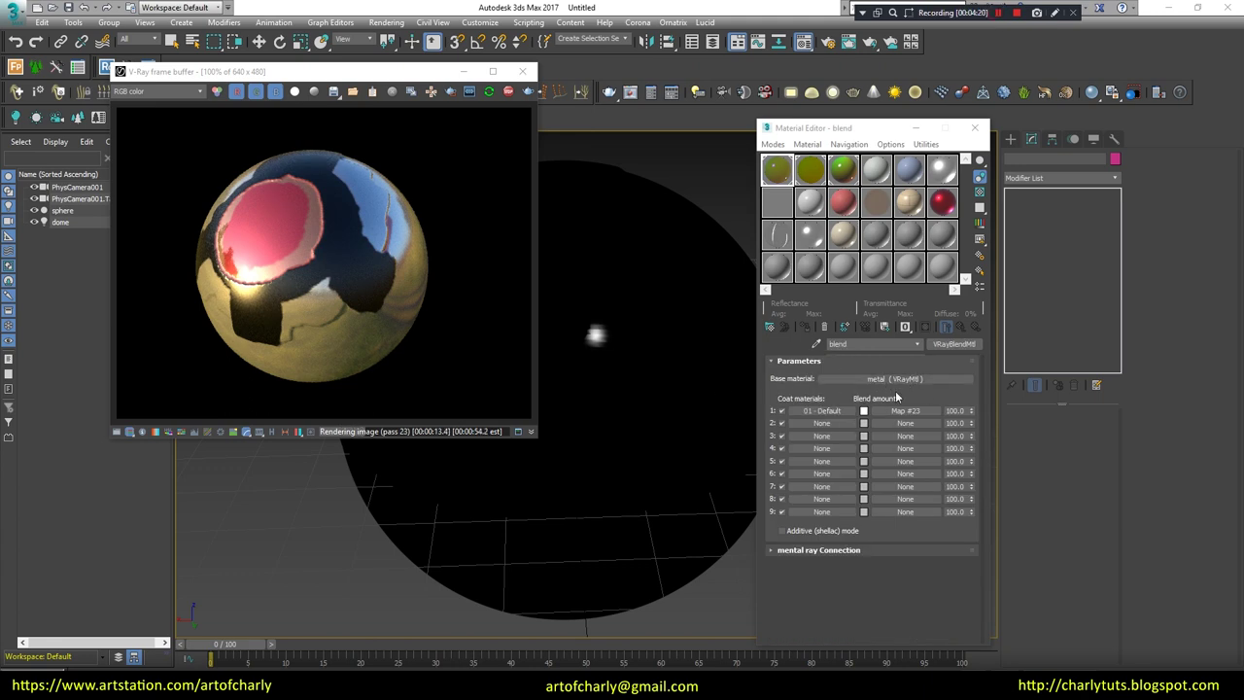
drag(803, 412, 686, 204)
drag(903, 413, 906, 401)
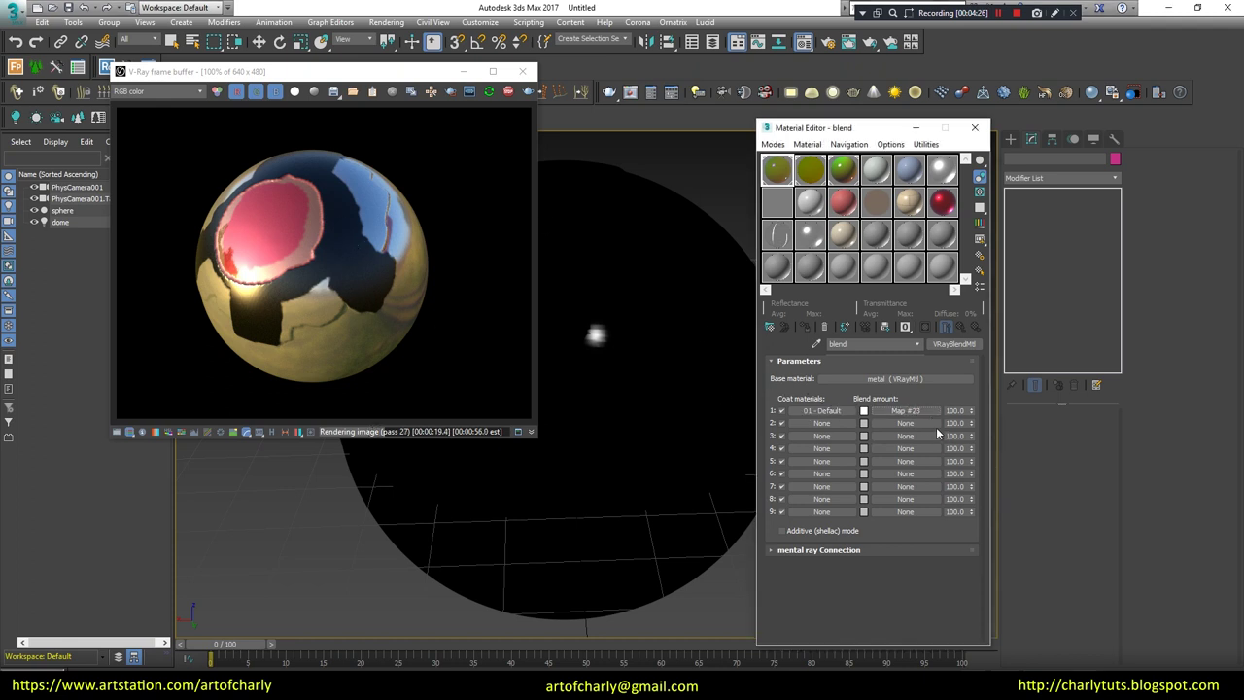
Step: Examine the blend amount Color Correction map's inverted channels and gamma settings, and check the material transition in the render from several camera angles
click(878, 411)
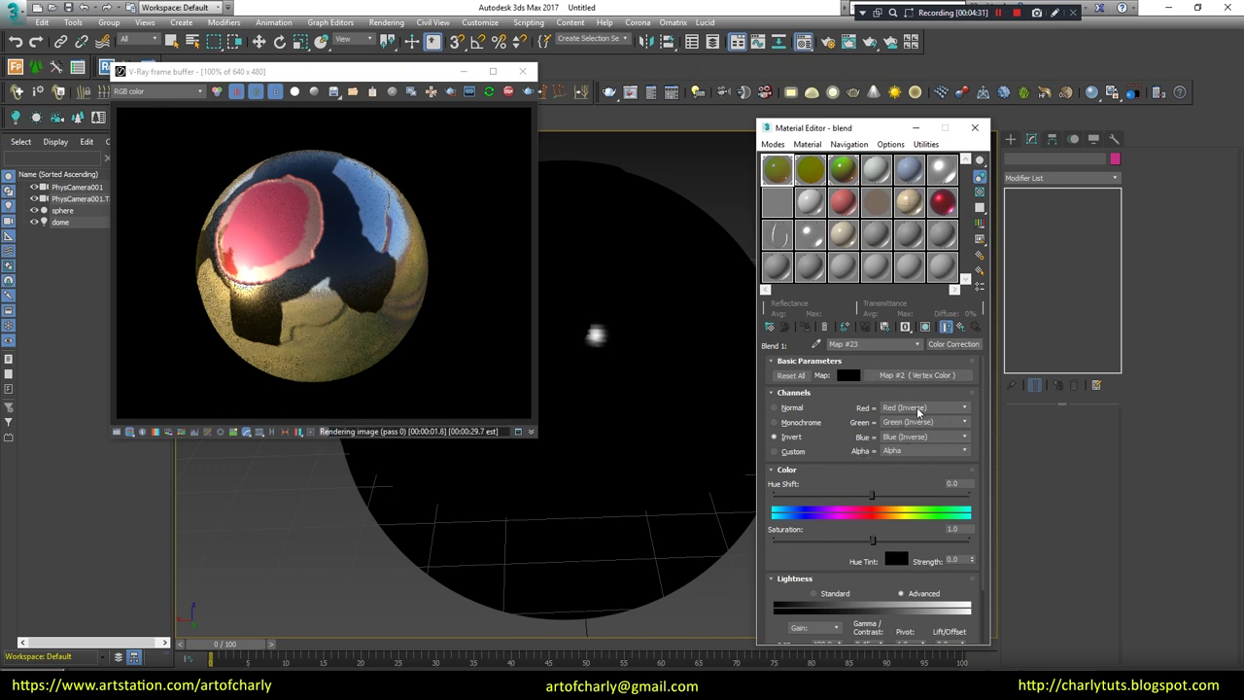
scroll(853, 462, down, 2)
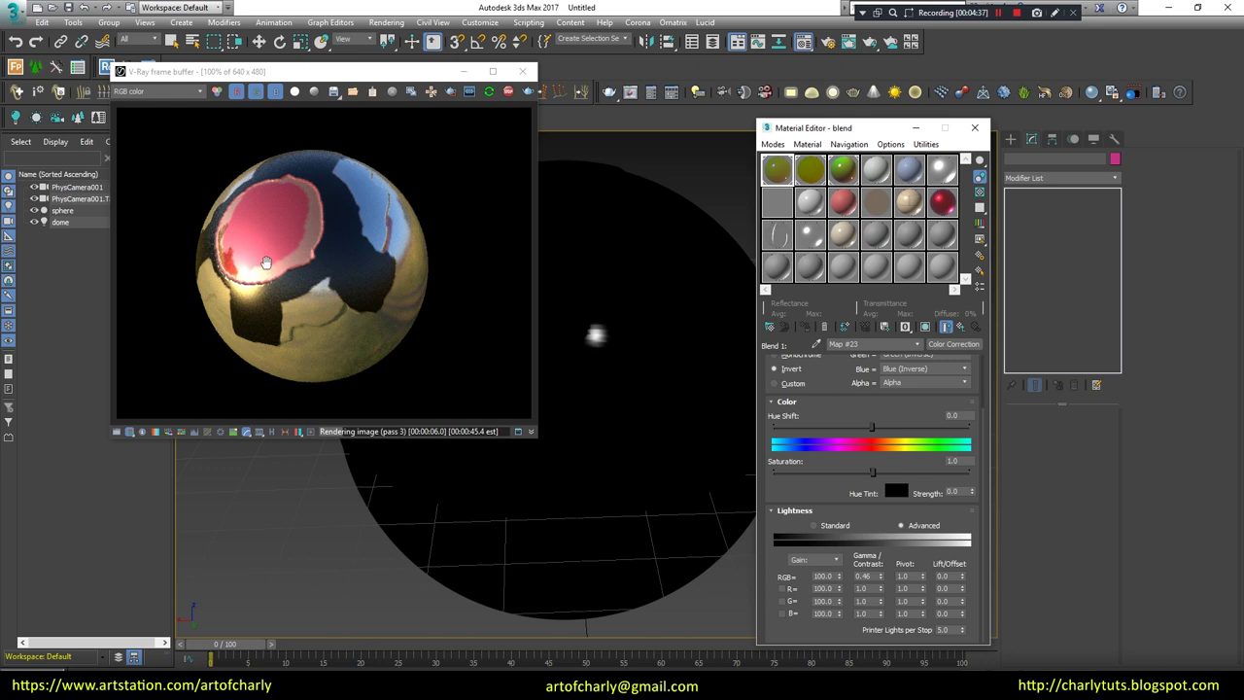
alt+middle_drag(608, 373, 629, 367)
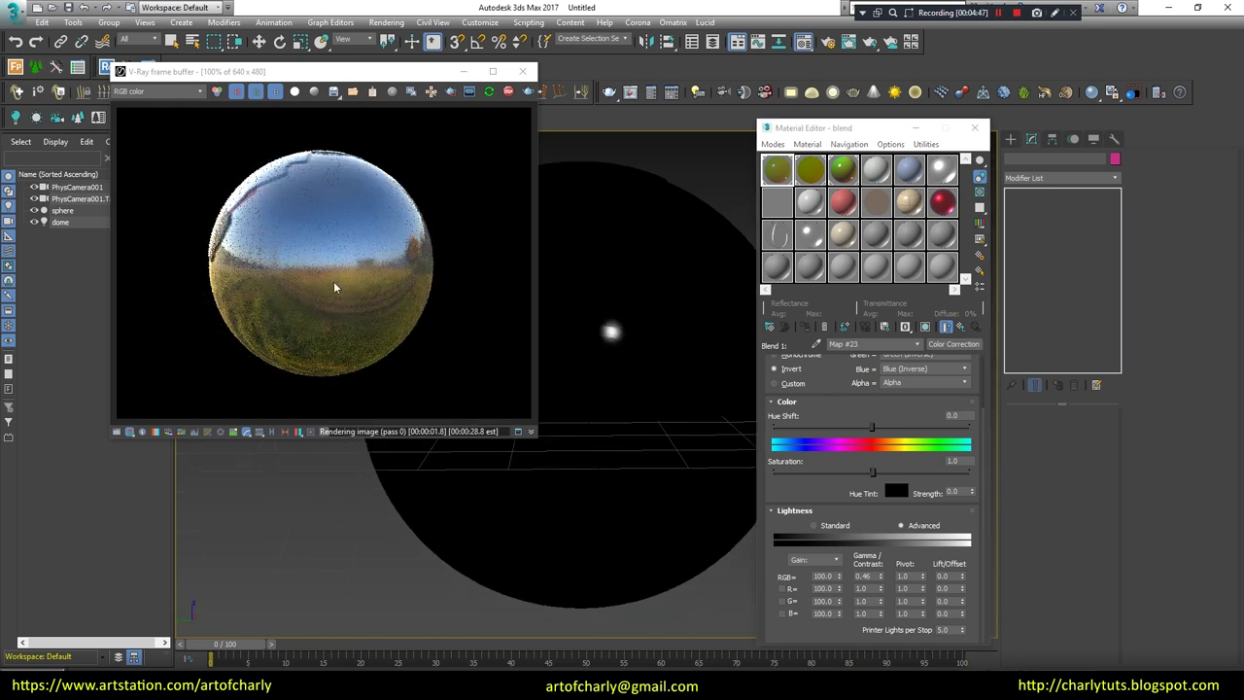
alt+middle_drag(595, 316, 644, 386)
alt+middle_drag(578, 337, 584, 340)
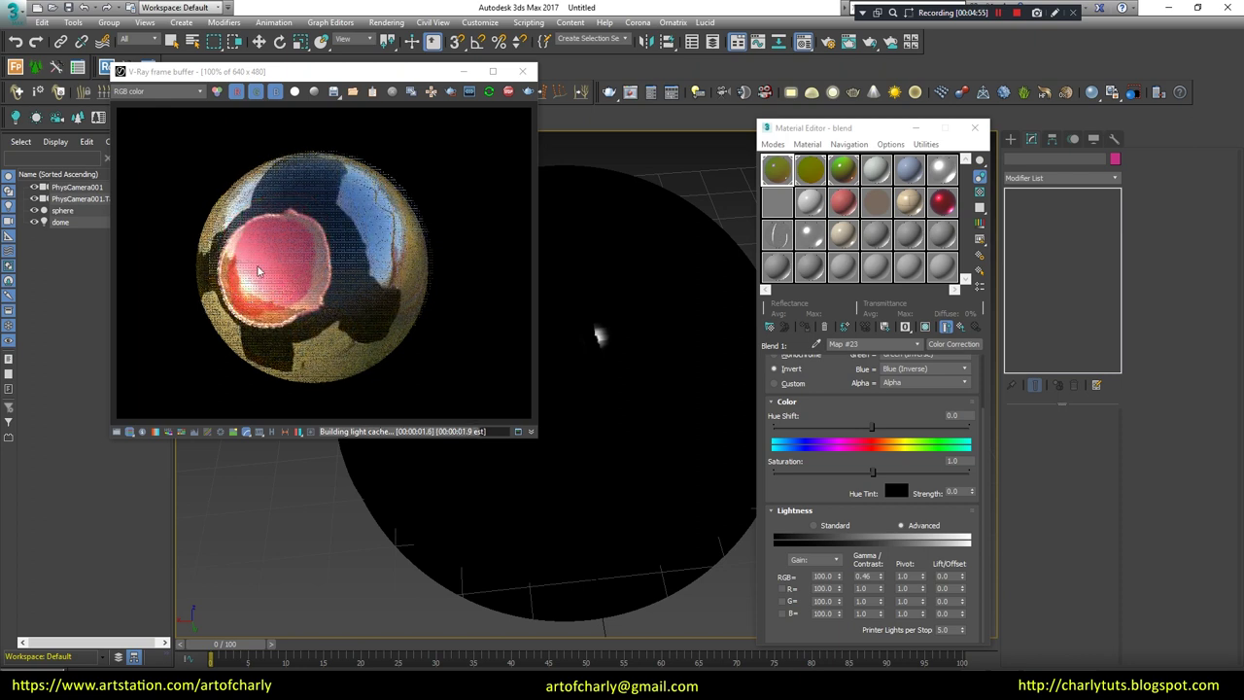
alt+middle_drag(622, 323, 607, 306)
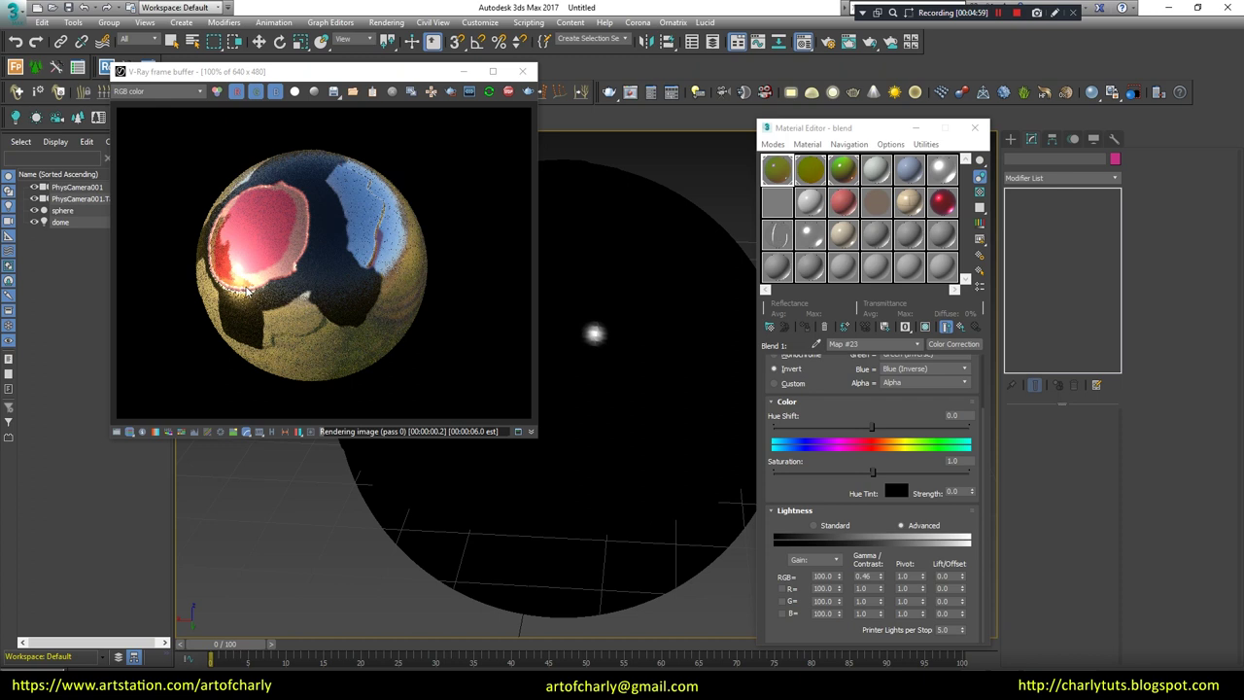
alt+middle_drag(685, 371, 680, 353)
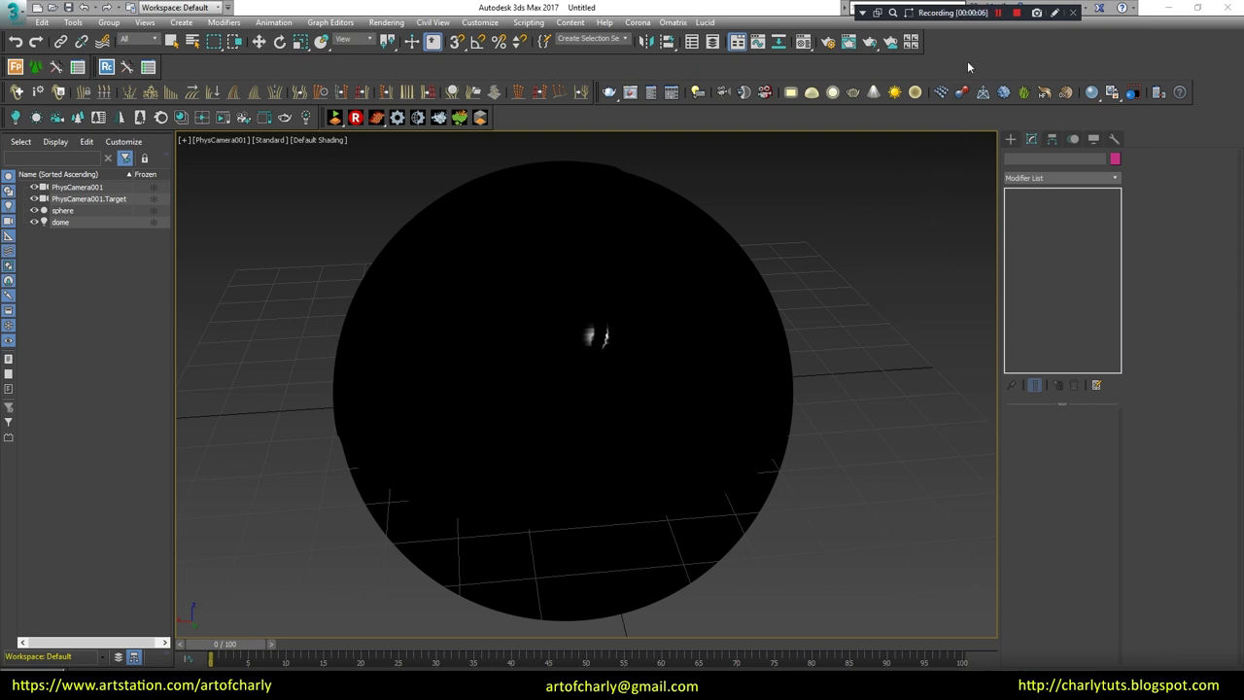
click(998, 12)
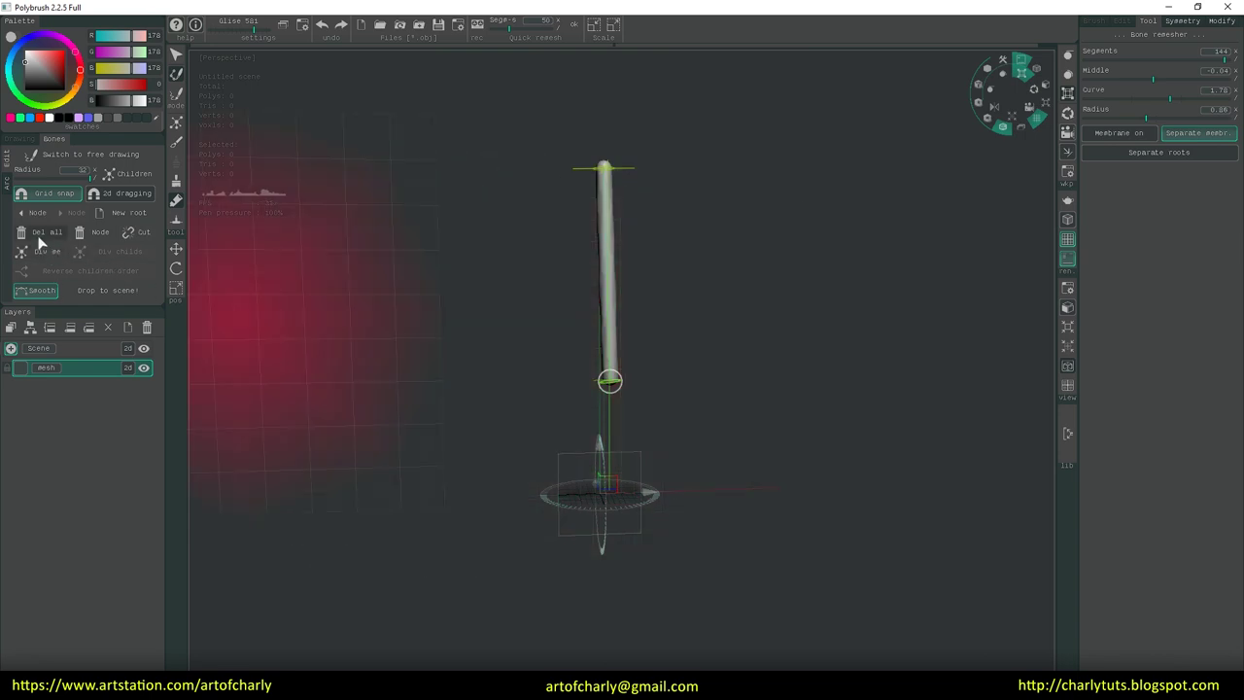
Step: In Polybrush, divide the vertical bone with a middle node, thicken its end nodes and lower the bone remesher's segments to 66
click(49, 255)
drag(607, 169, 647, 192)
drag(610, 381, 628, 325)
drag(607, 276, 626, 292)
drag(1224, 59, 1147, 61)
middle_drag(768, 300, 769, 282)
click(606, 389)
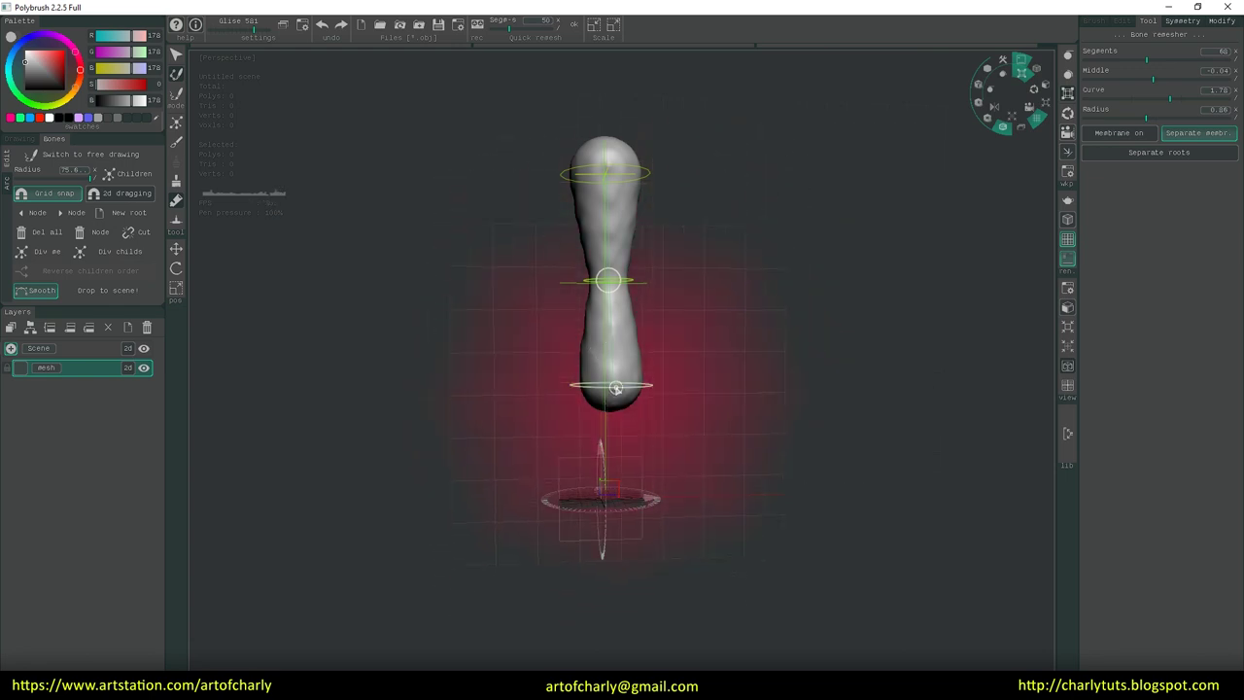
Step: Enable X mirror symmetry and branch a pair of shoulder bones from the torso's top node
click(1183, 20)
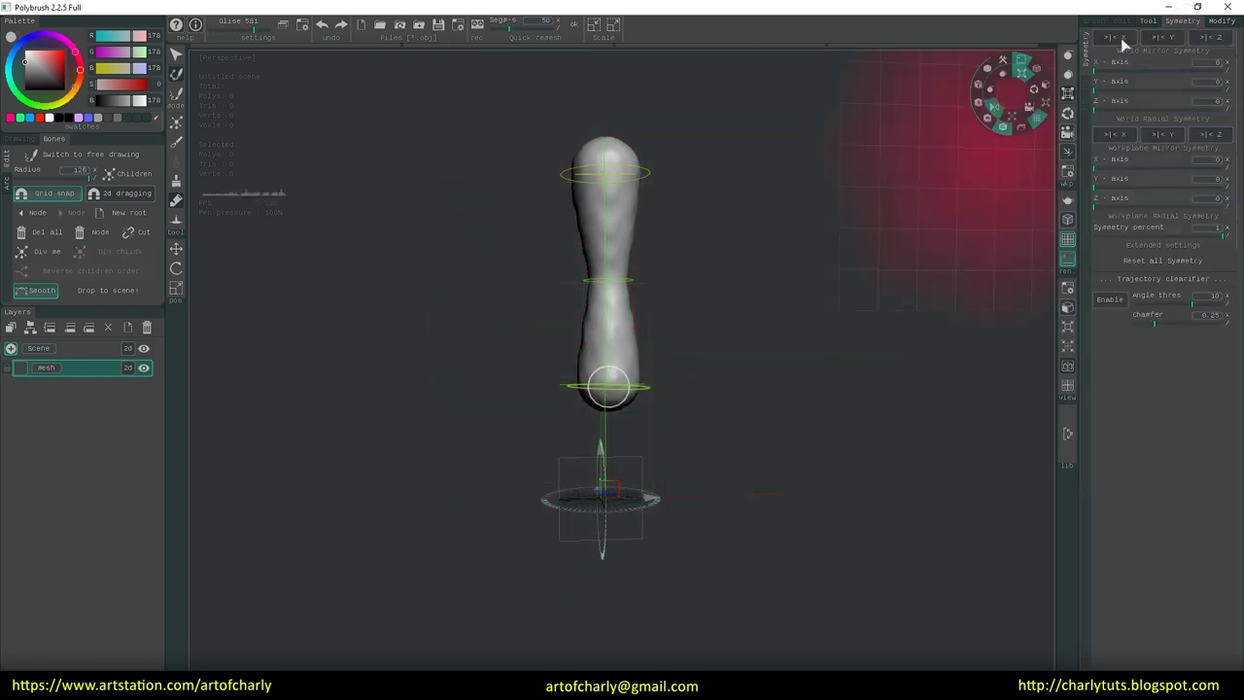
drag(606, 175, 641, 202)
Step: Set the bone remesher to 76 segments, middle 0.05, curve 0.83 and radius 0.8
click(1148, 20)
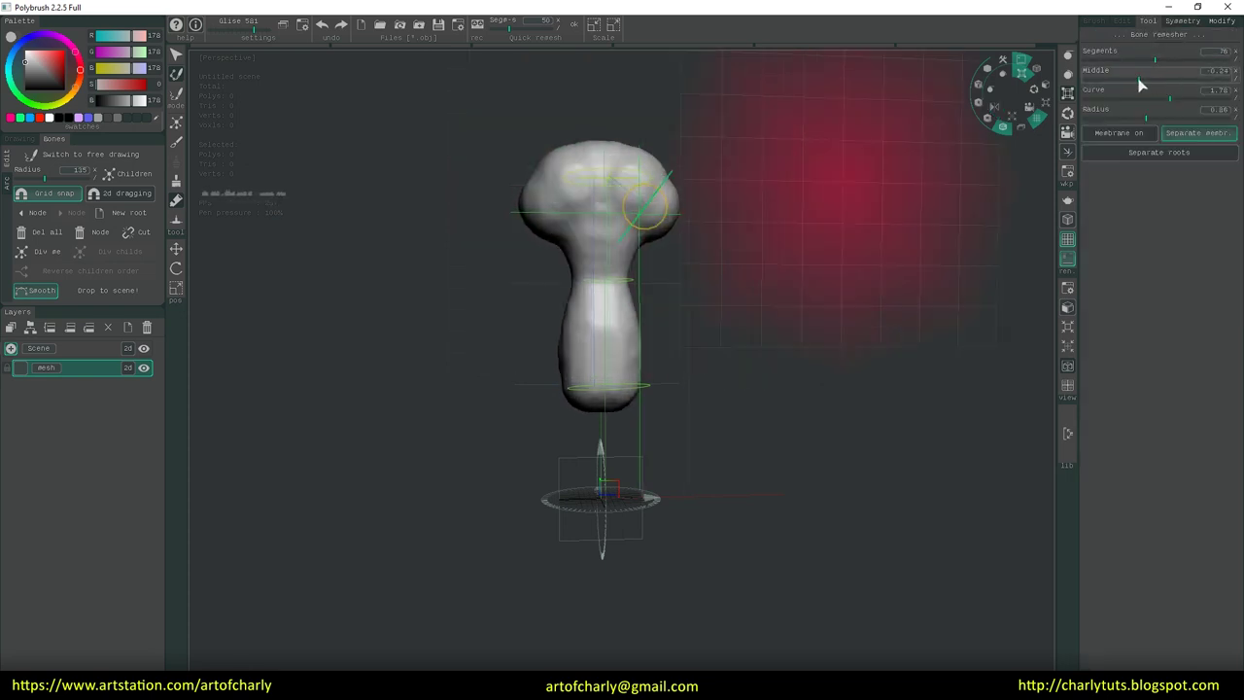
drag(1166, 98, 1124, 97)
drag(1147, 80, 1142, 118)
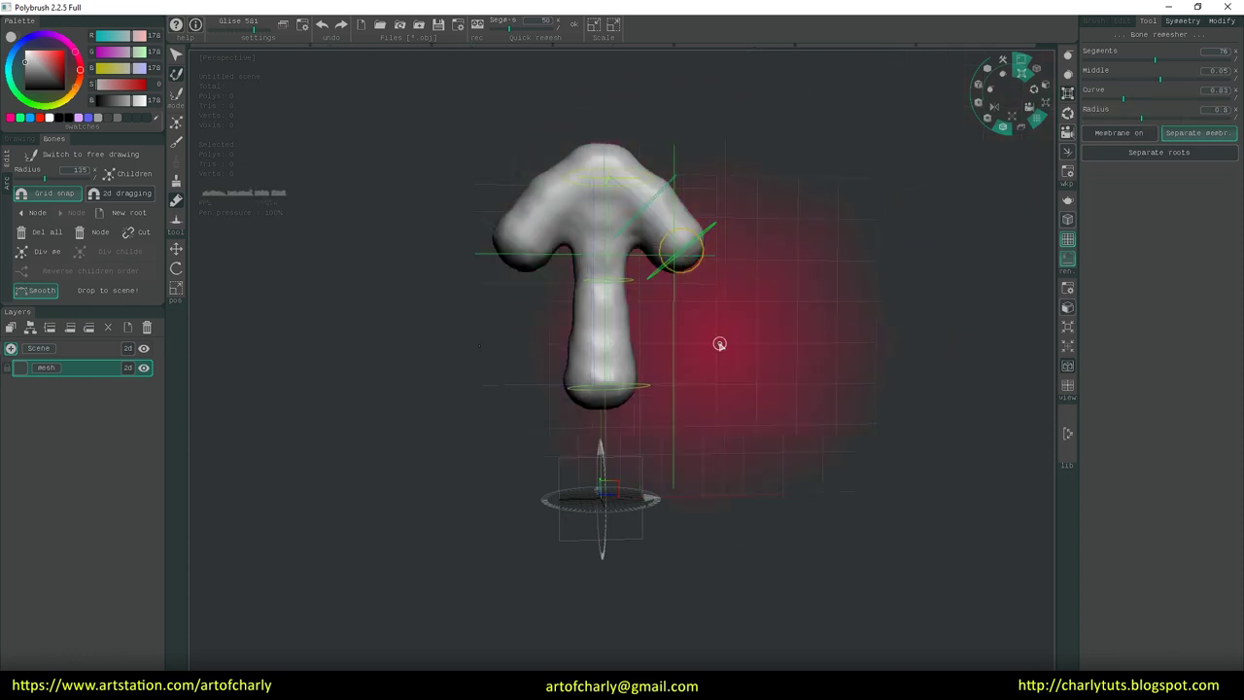
Step: Extend the tapered upper arms downward and branch a pair of short legs from the torso's lowest node
drag(688, 269, 697, 327)
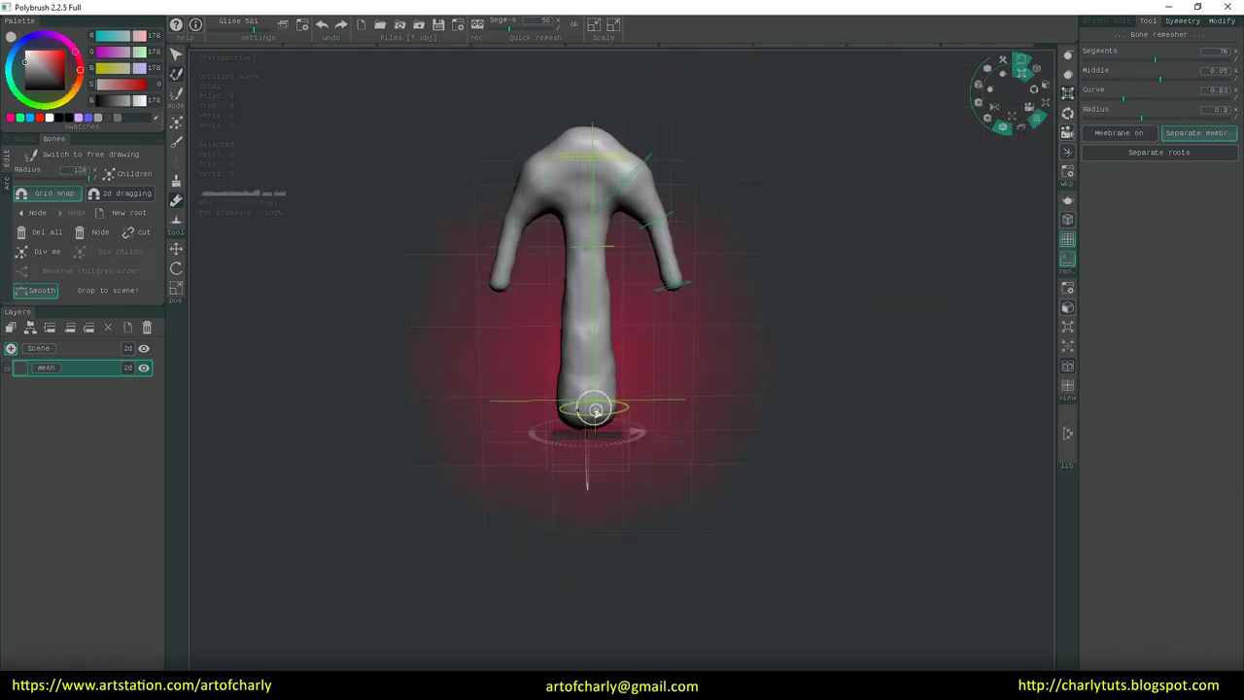
drag(594, 408, 598, 399)
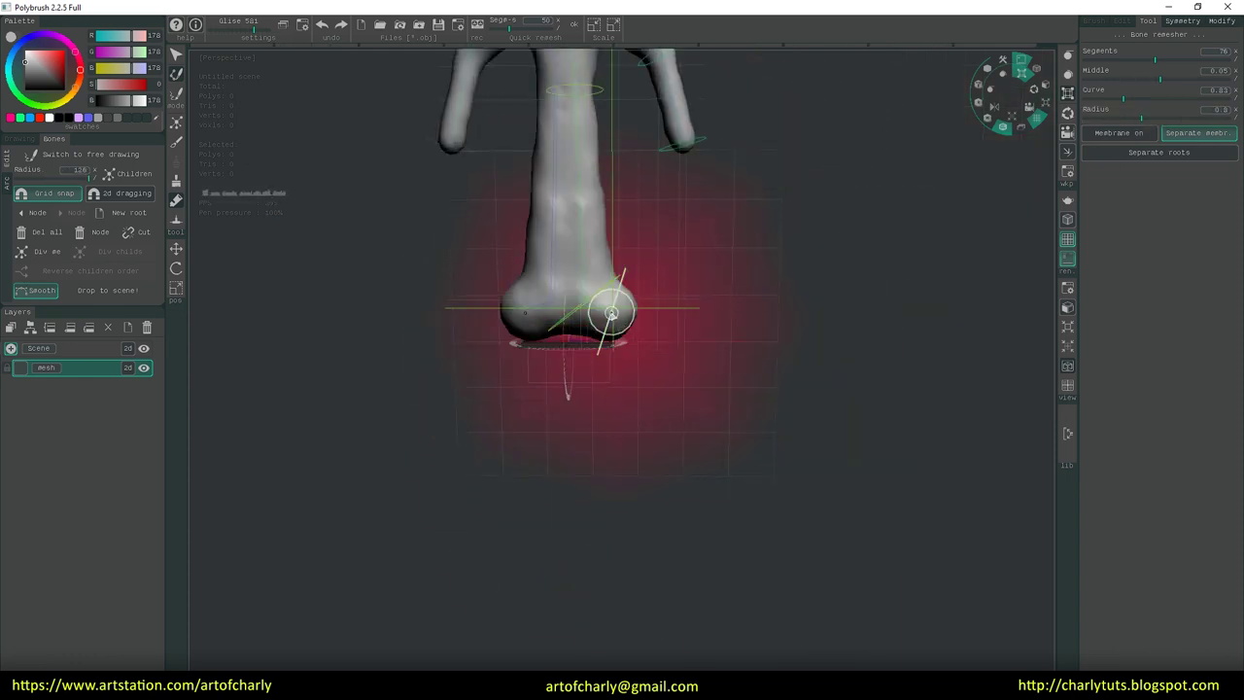
scroll(610, 311, down, 3)
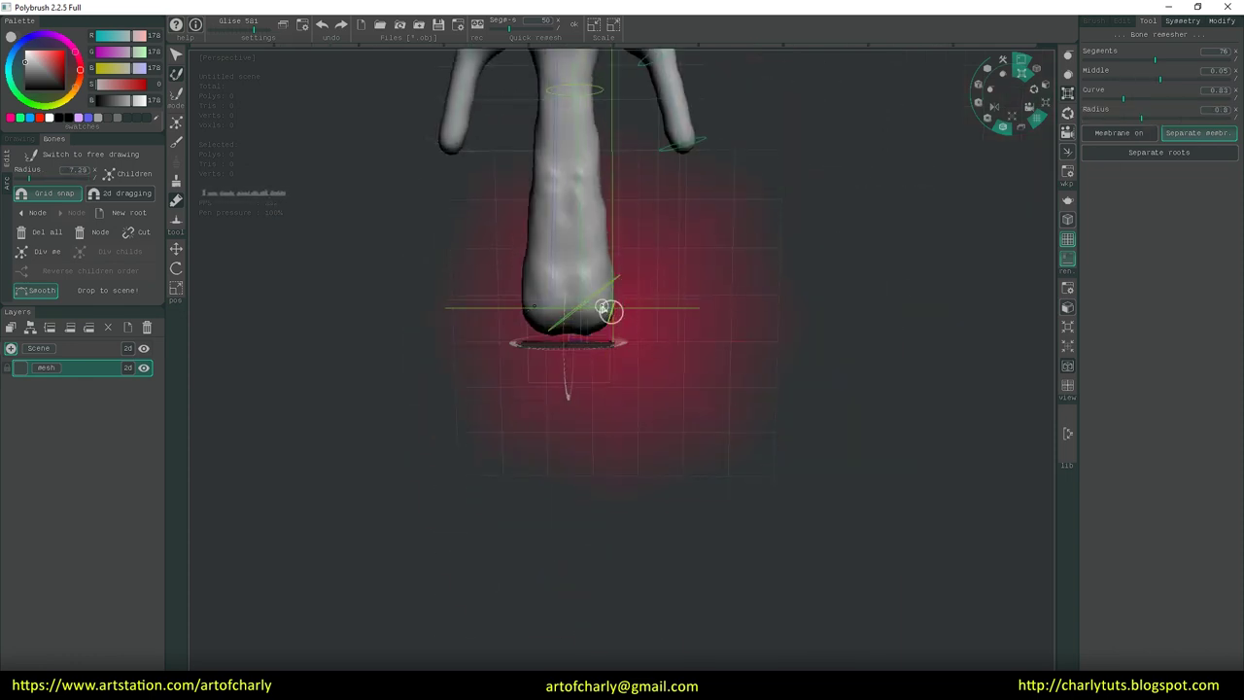
drag(628, 344, 633, 402)
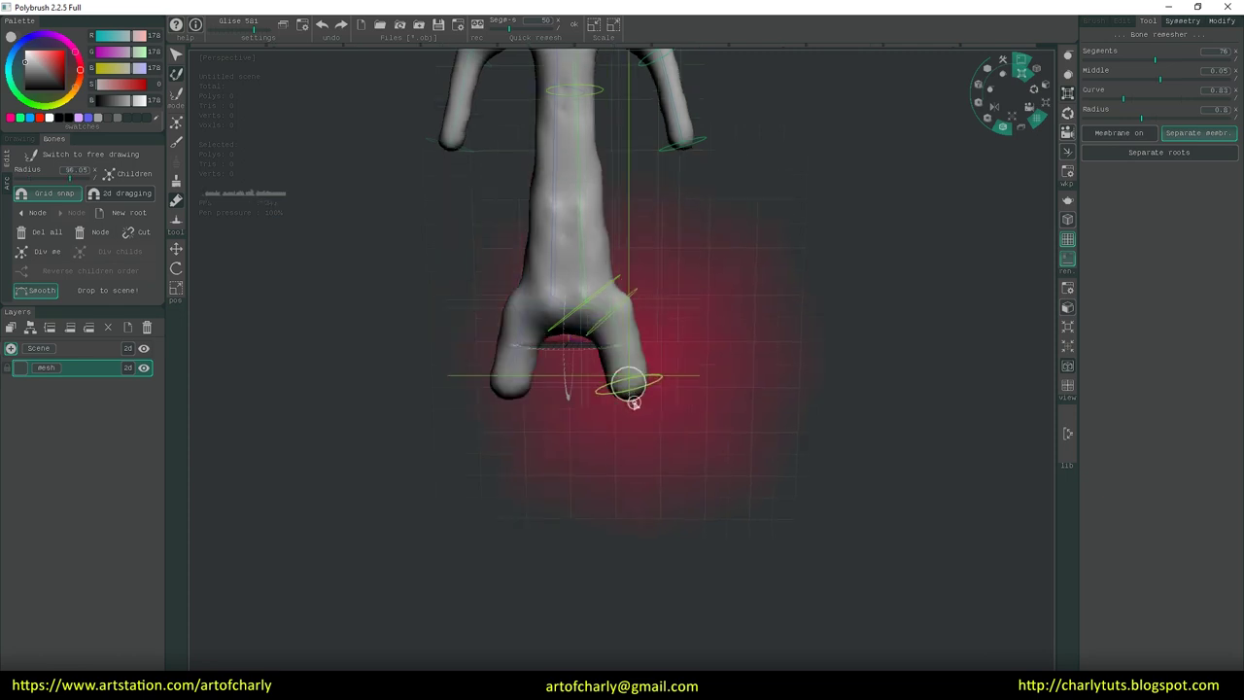
Step: Lengthen the legs with further bone nodes, thicken them towards the feet and raise the bone remesher's segments
scroll(661, 400, down, 4)
drag(664, 322, 669, 542)
scroll(680, 568, up, 3)
click(665, 453)
scroll(668, 469, up, 3)
click(1172, 60)
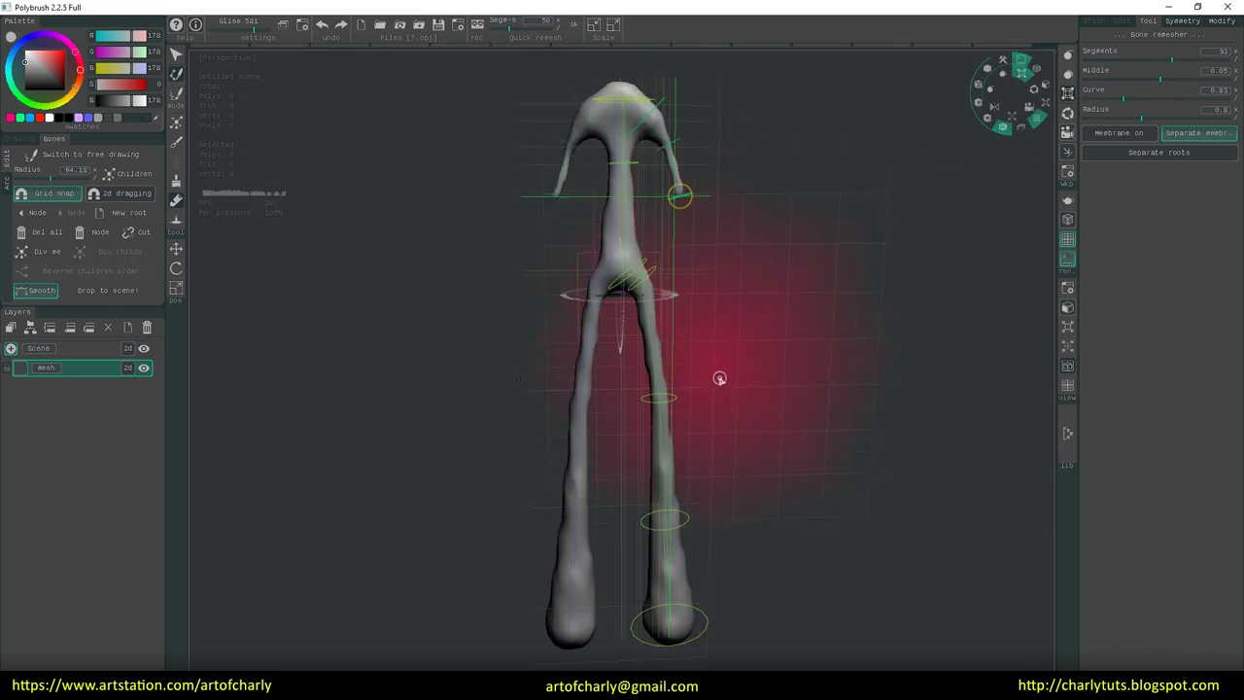
Step: Extend the forearms down past the hips, thicken the elbow and hand nodes, and raise the remesher's segments to 112
click(719, 379)
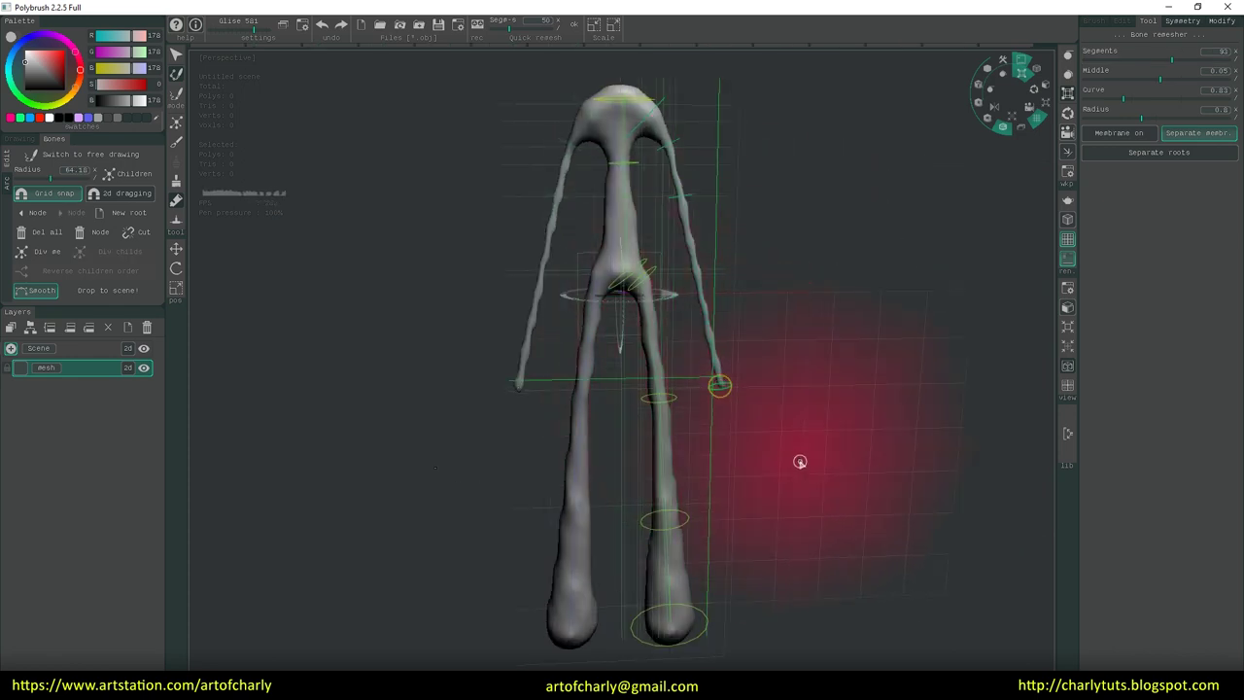
click(692, 239)
scroll(692, 240, up, 3)
click(1190, 61)
click(719, 385)
scroll(727, 395, up, 3)
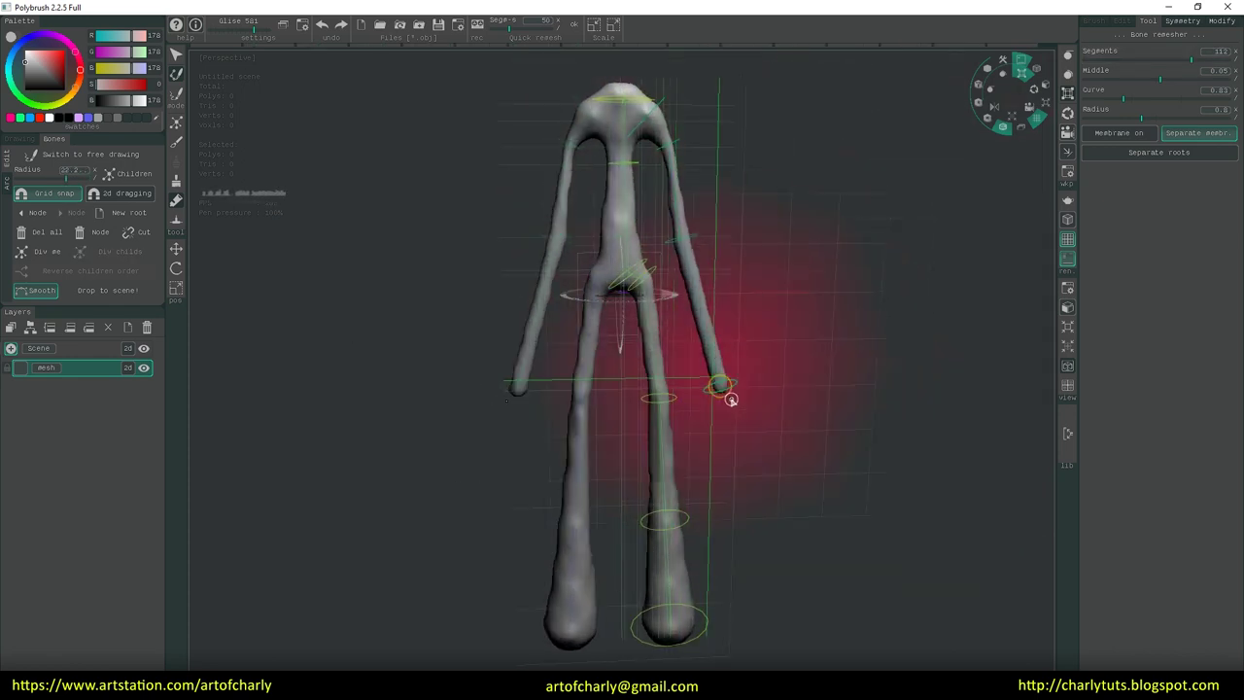
Step: Drop the finished bone figure to the scene as a mesh
mouse_move(832, 431)
middle_down()
mouse_move(919, 425)
mouse_move(814, 444)
mouse_move(843, 433)
middle_up()
click(108, 289)
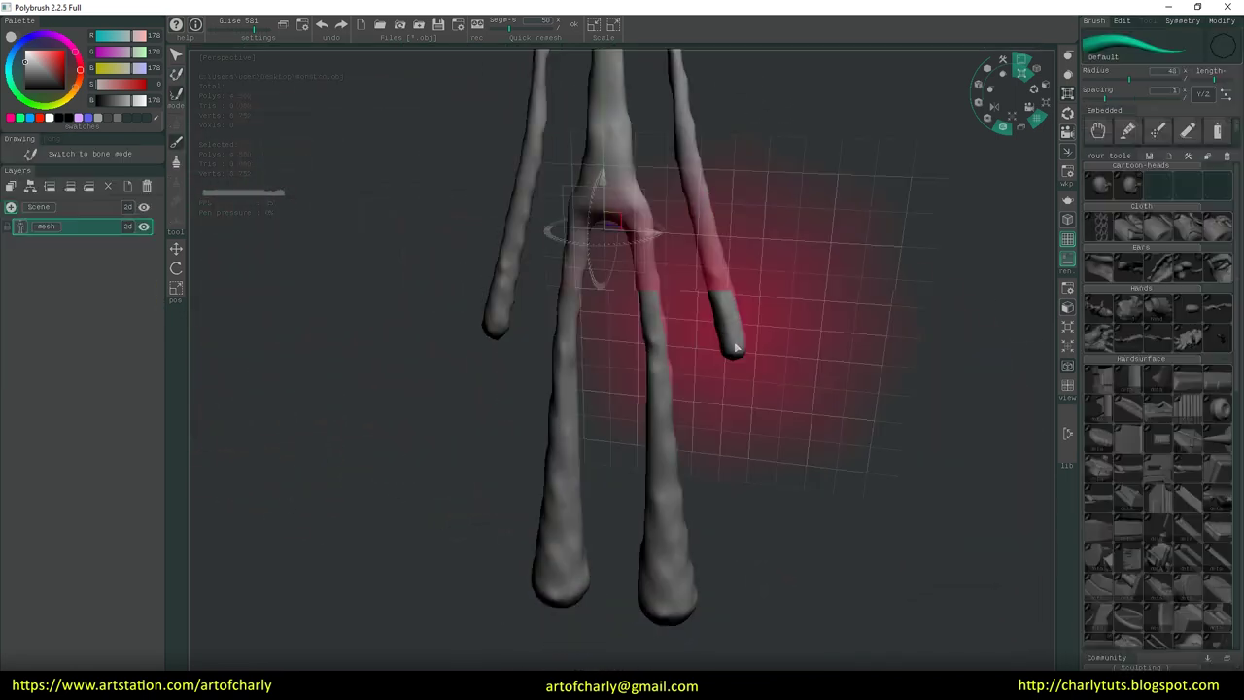
Step: Place the workplane at the tip of one arm and draw a tapering, curled brush stroke outward from the wrist
click(735, 344)
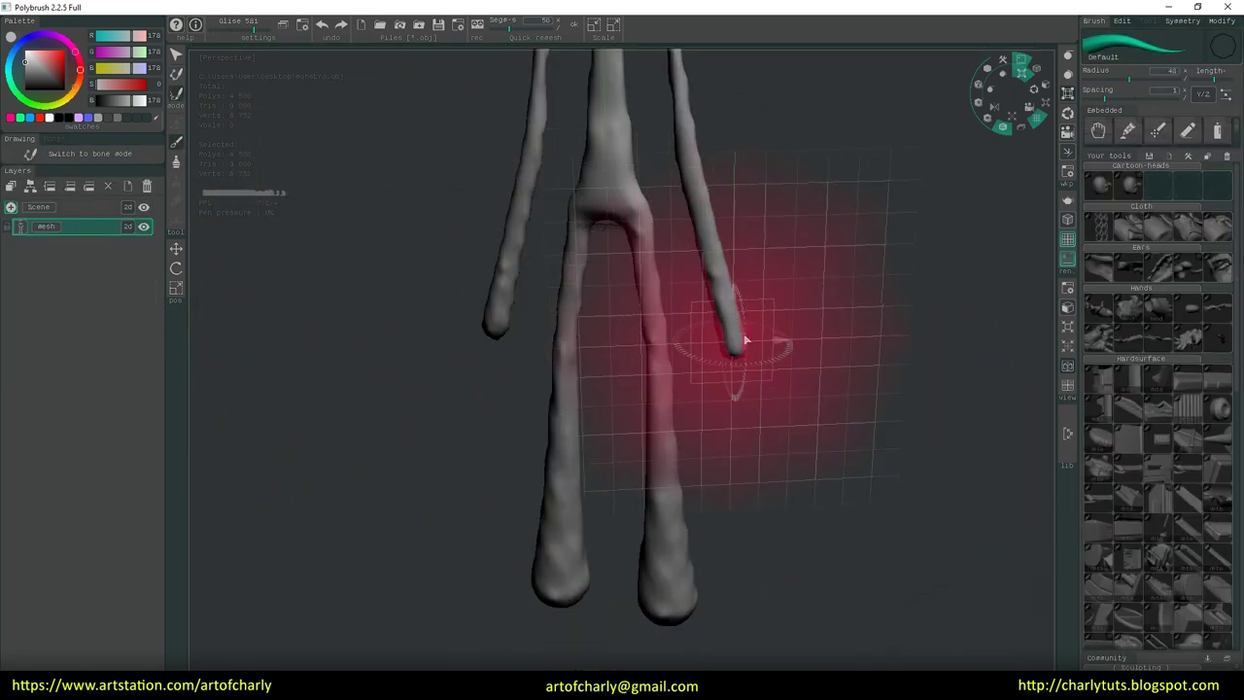
drag(716, 291, 855, 379)
middle_drag(869, 363, 865, 331)
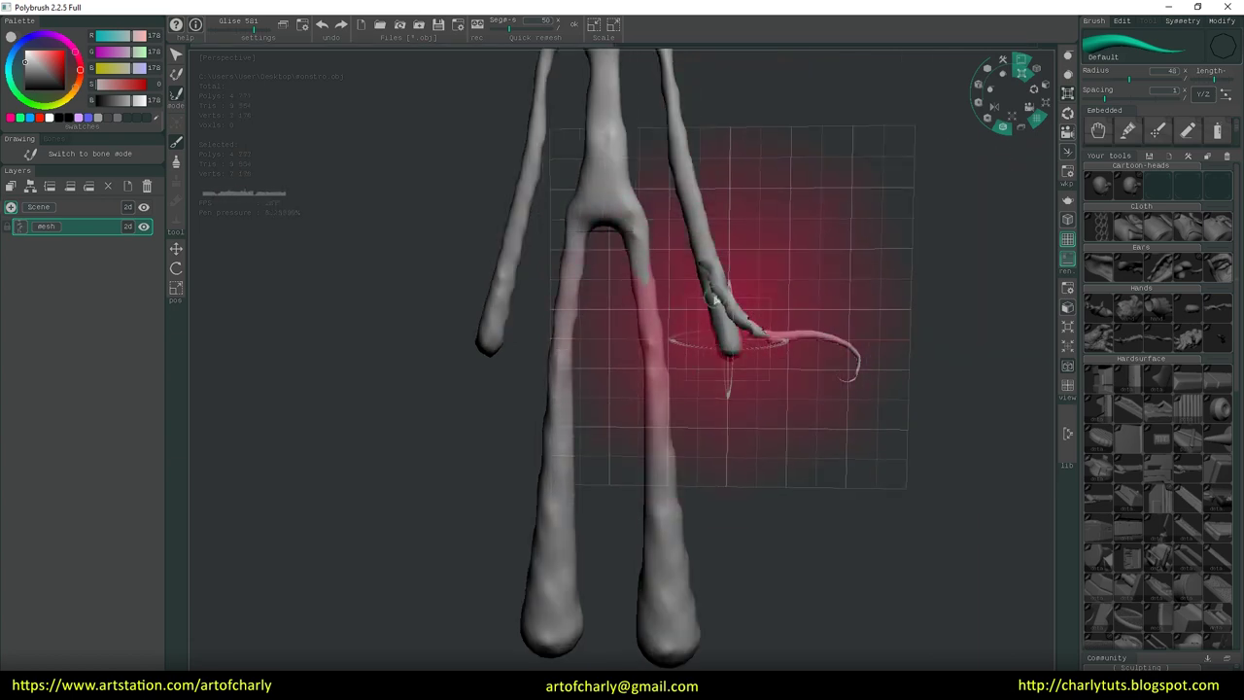